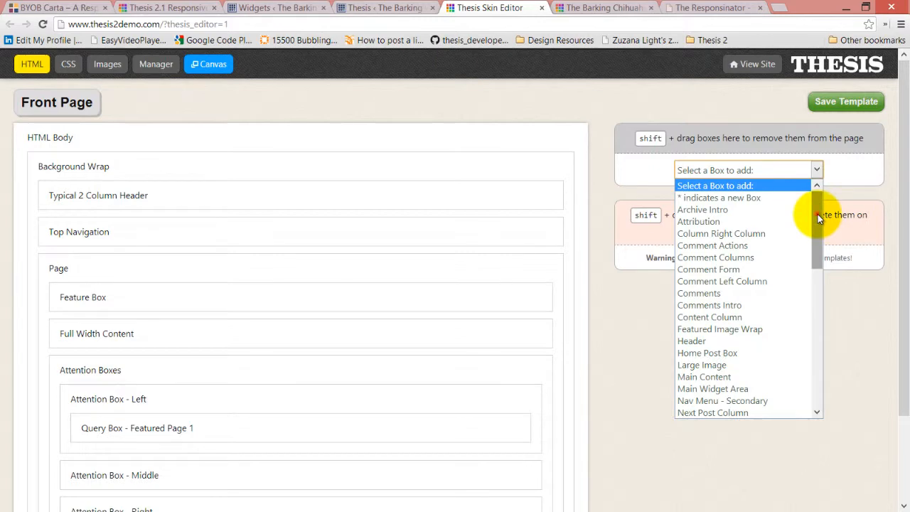
Add a new Carta 1 Column Header box at the top of Background Wrap and remove the Typical 2 Column Header box.
{"action": "left_click_drag", "start_coordinate": [817, 214], "coordinate": [813, 335]}
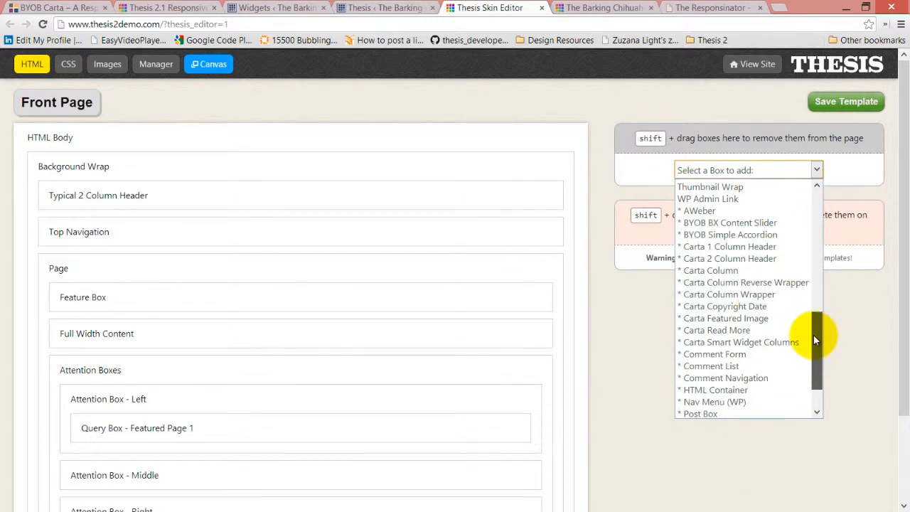
{"action": "left_click", "coordinate": [755, 247]}
{"action": "left_click", "coordinate": [750, 193]}
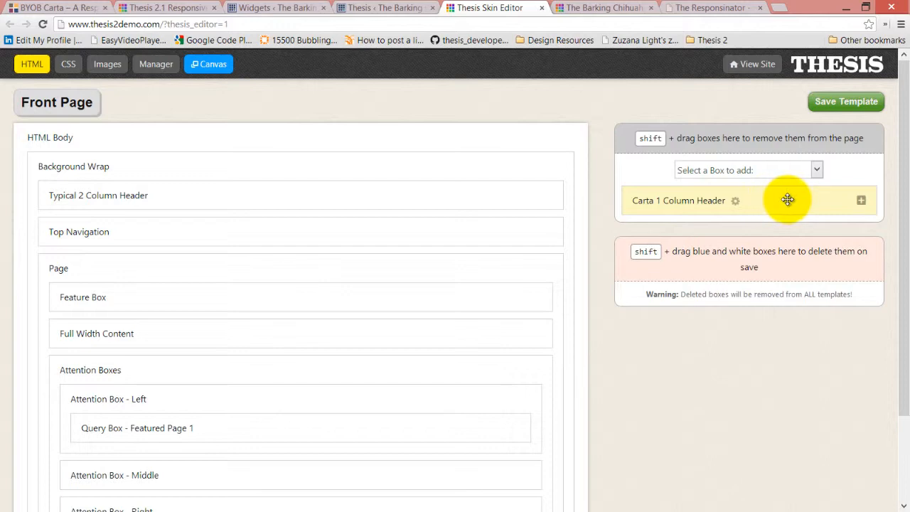
{"action": "left_click_drag", "start_coordinate": [786, 200], "coordinate": [423, 178]}
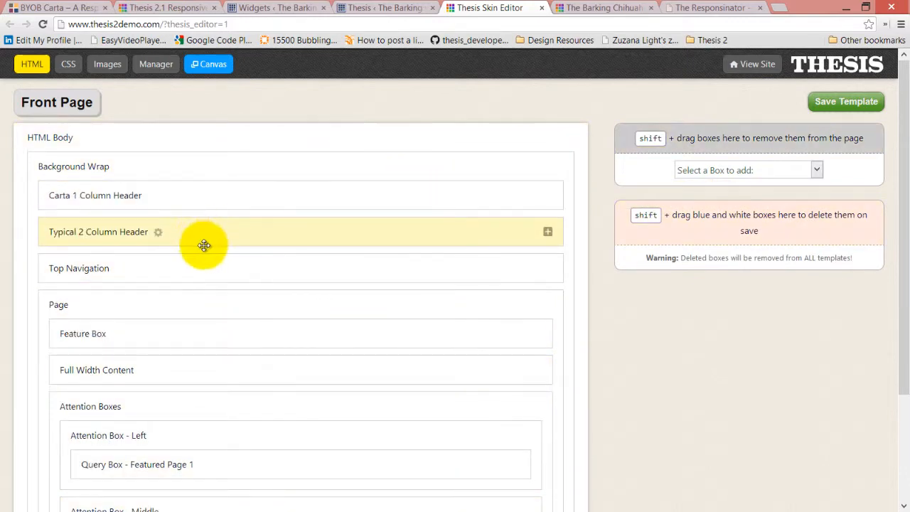
{"action": "left_click_drag", "start_coordinate": [195, 231], "coordinate": [729, 155]}
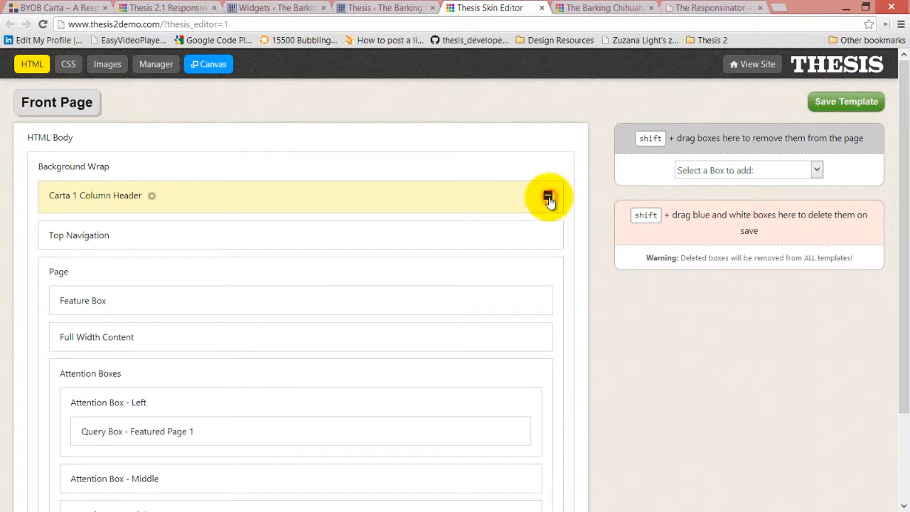
Rename the Carta 1 Column Header box as Typical 1 Column Header.
{"action": "left_click", "coordinate": [152, 197]}
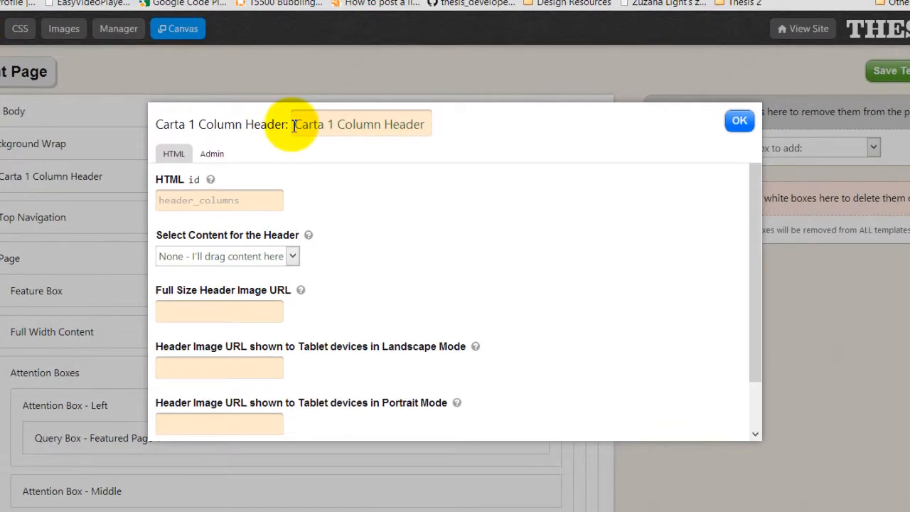
{"action": "left_click_drag", "start_coordinate": [291, 124], "coordinate": [311, 102]}
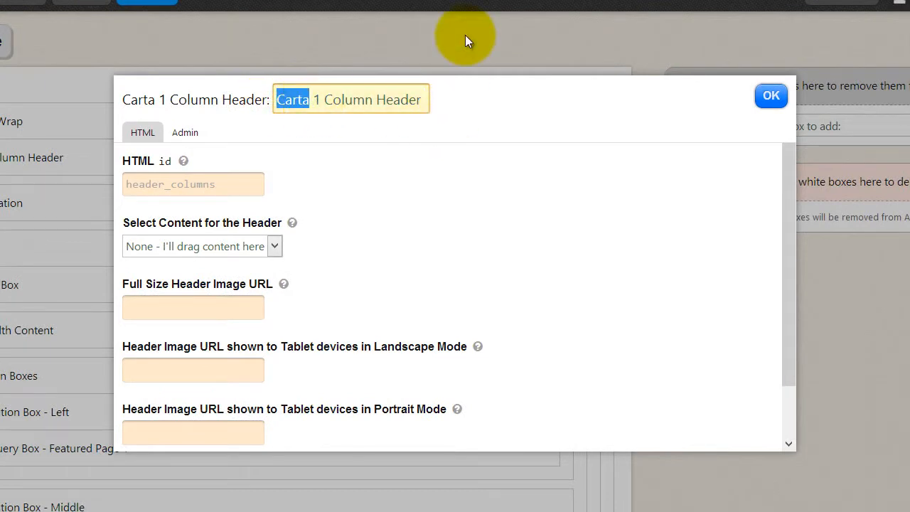
{"action": "type", "text": "typic"}
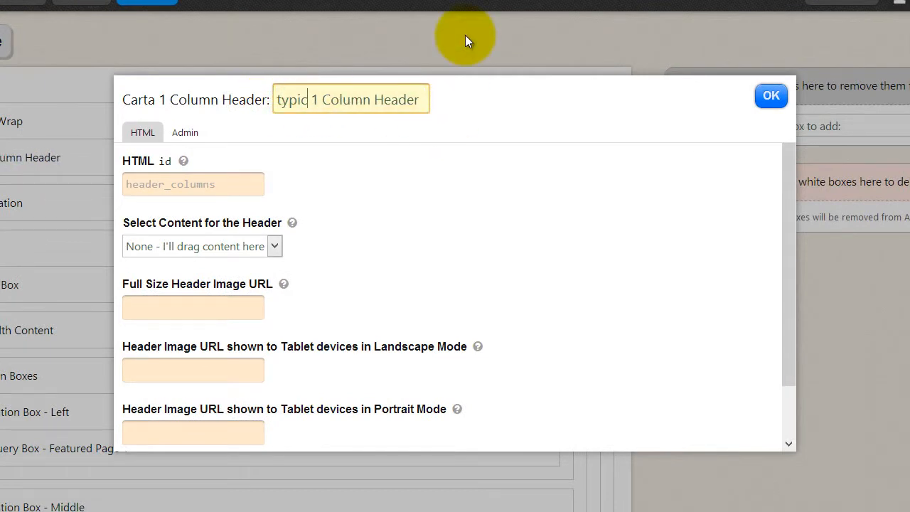
{"action": "type", "text": "a"}
{"action": "key", "text": "BackSpace"}
{"action": "key", "text": "BackSpace"}
{"action": "key", "text": "BackSpace"}
{"action": "key", "text": "BackSpace"}
{"action": "key", "text": "BackSpace"}
{"action": "key", "text": "BackSpace"}
{"action": "key", "text": "BackSpace"}
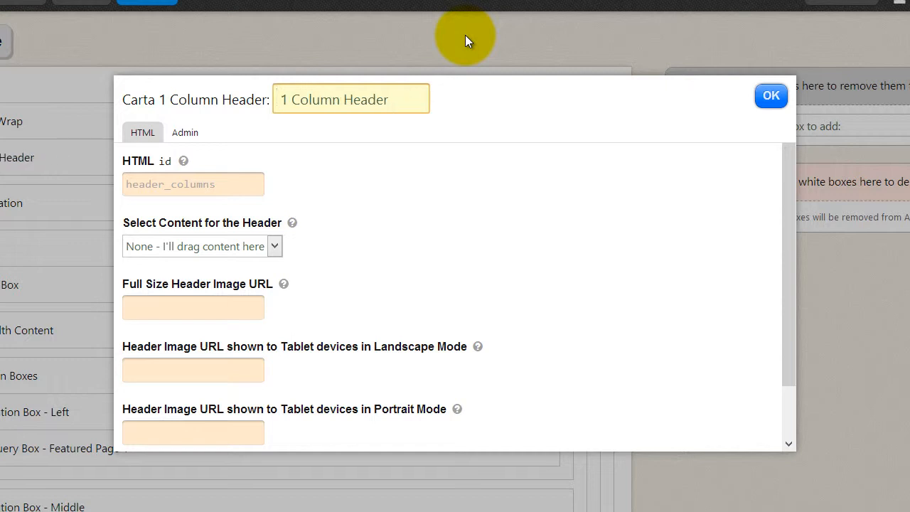
{"action": "type", "text": "typic "}
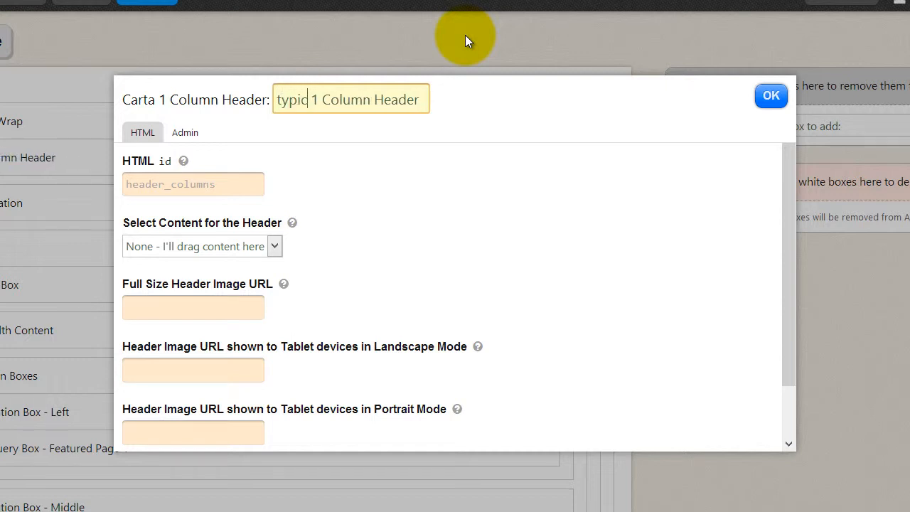
{"action": "type", "text": "al"}
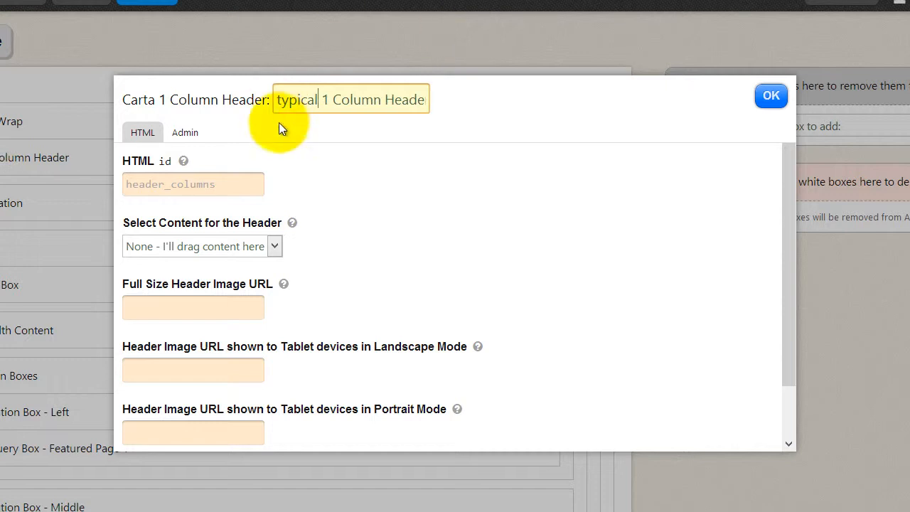
{"action": "left_click", "coordinate": [279, 99]}
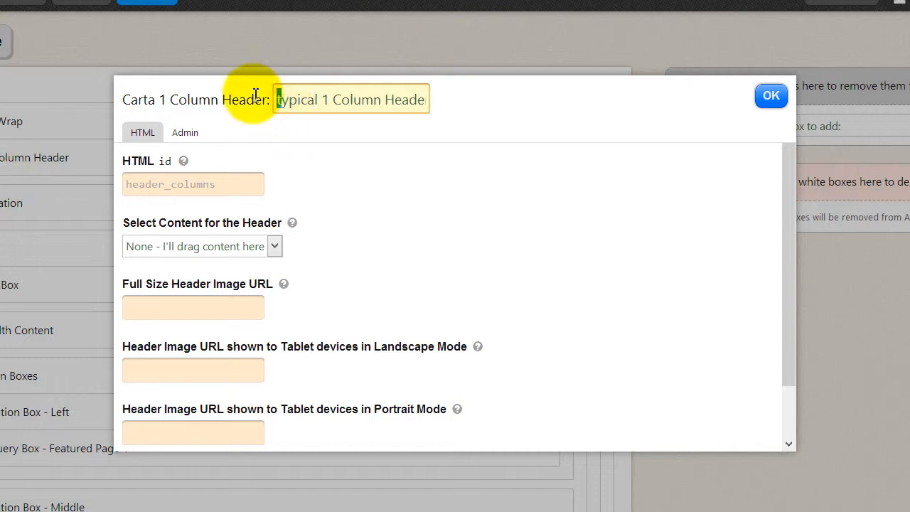
{"action": "type", "text": "T"}
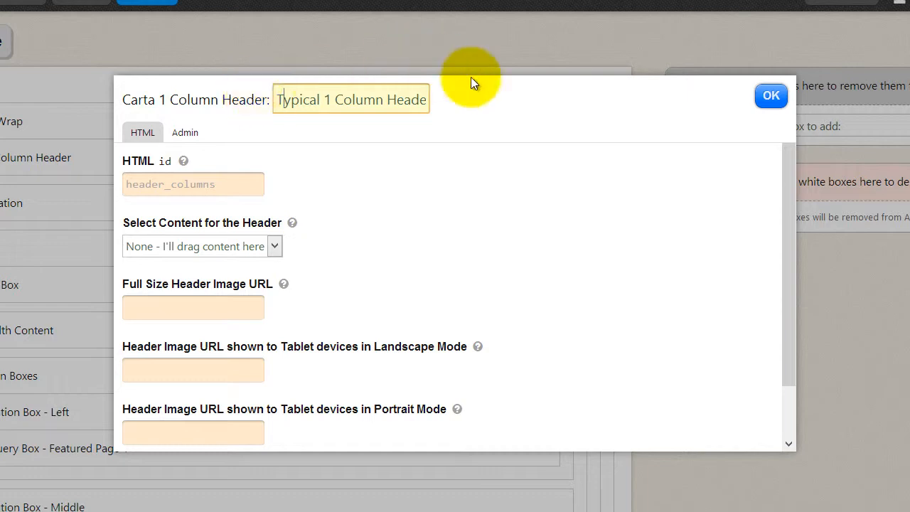
{"action": "left_click", "coordinate": [529, 131]}
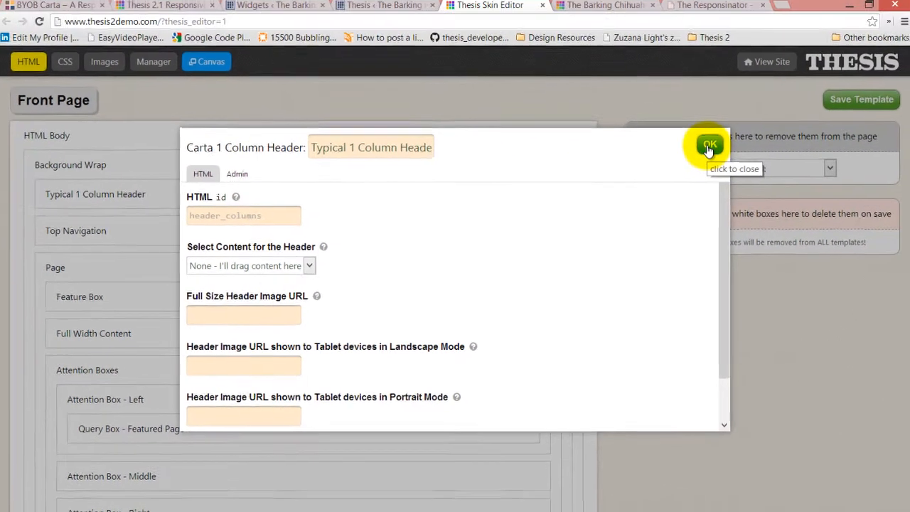
{"action": "left_click", "coordinate": [770, 96]}
{"action": "left_click", "coordinate": [707, 145]}
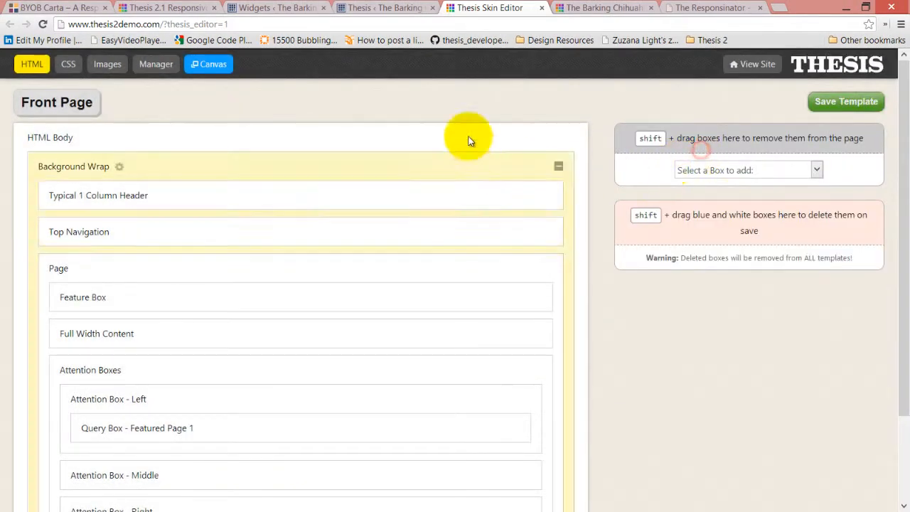
Add a second new Carta 1 Column Header box to the holding area, and select that box type again.
{"action": "left_click", "coordinate": [764, 174]}
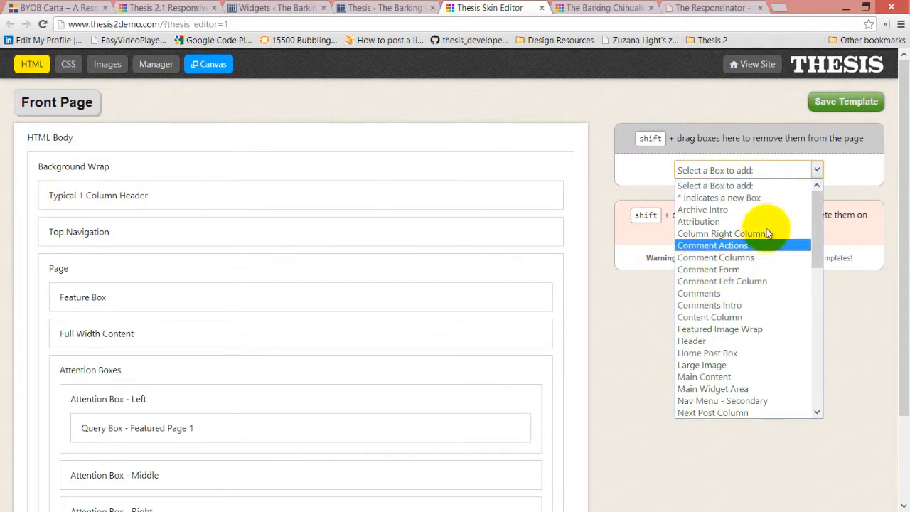
{"action": "left_click_drag", "start_coordinate": [816, 226], "coordinate": [821, 348]}
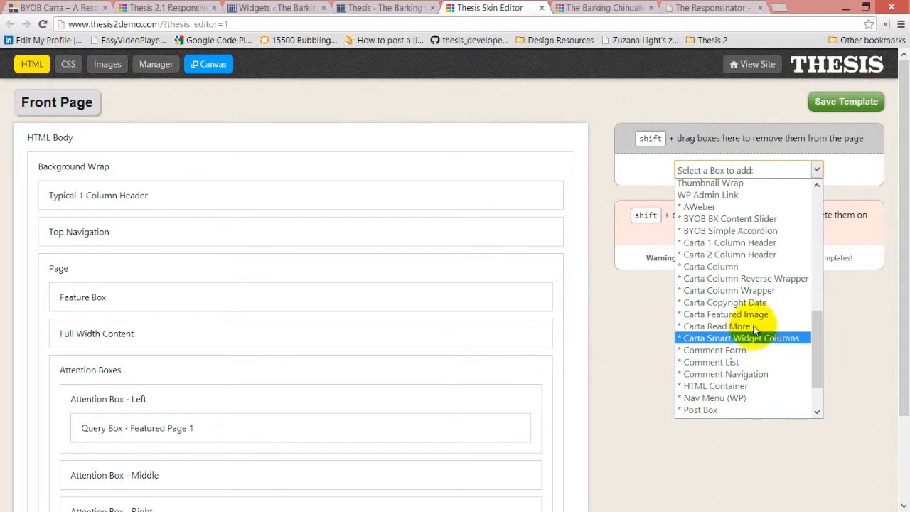
{"action": "left_click", "coordinate": [734, 244]}
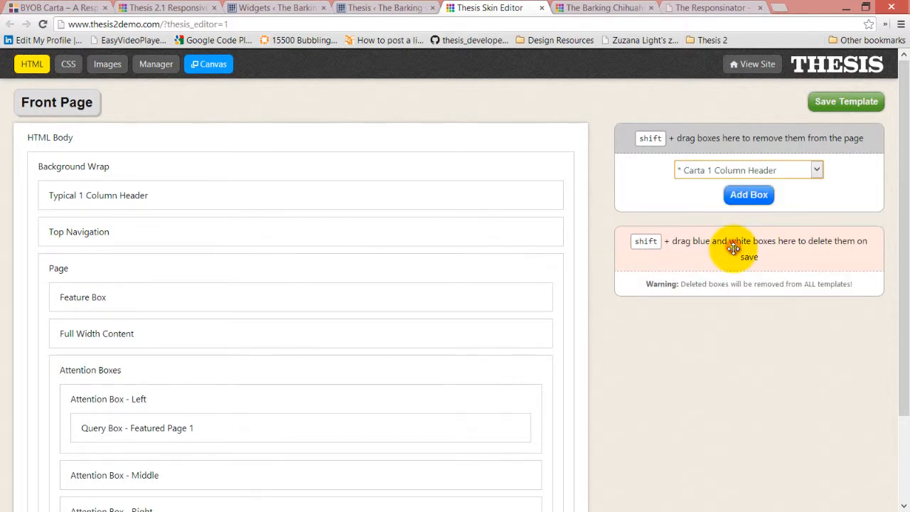
{"action": "left_click", "coordinate": [756, 195]}
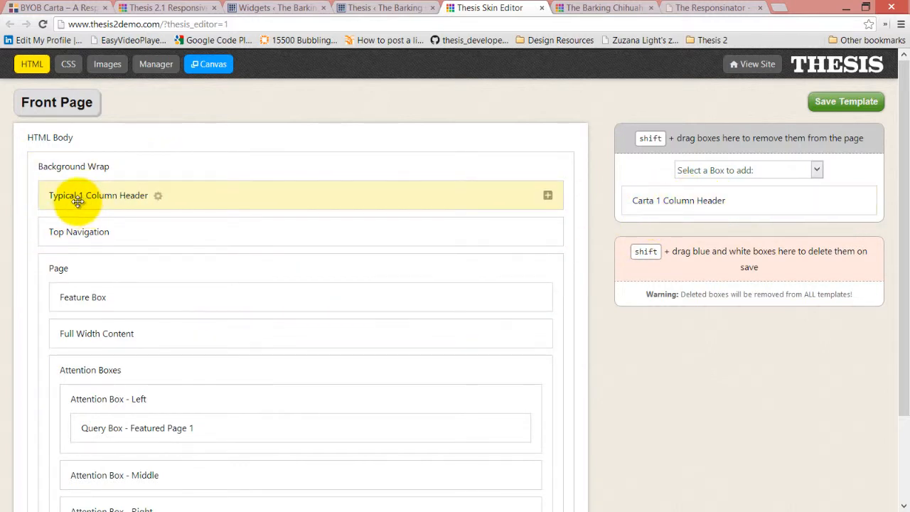
{"action": "left_click", "coordinate": [820, 169]}
{"action": "left_click", "coordinate": [816, 168]}
{"action": "left_click", "coordinate": [819, 174]}
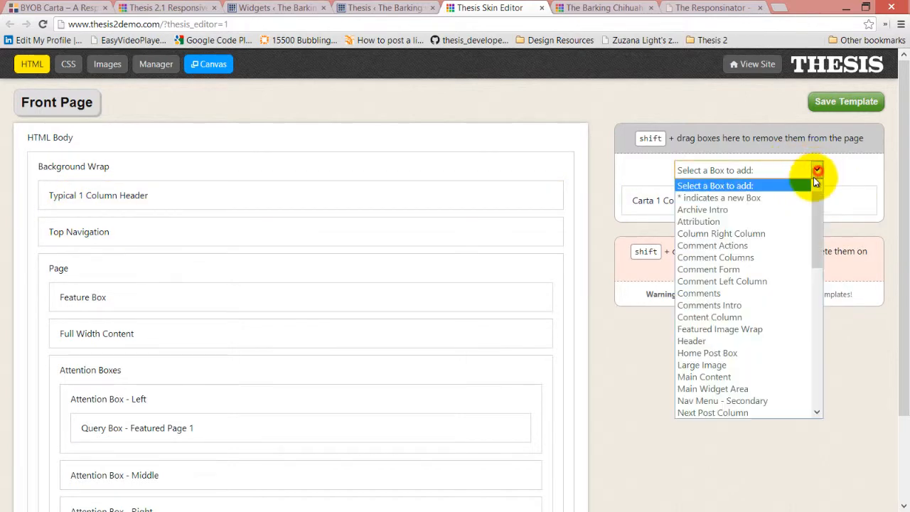
{"action": "left_click_drag", "start_coordinate": [822, 216], "coordinate": [812, 317]}
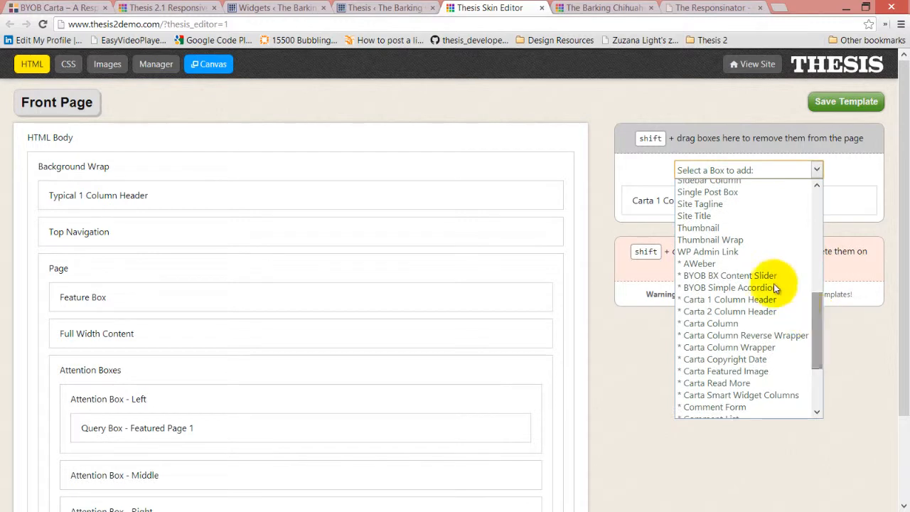
{"action": "left_click", "coordinate": [740, 300]}
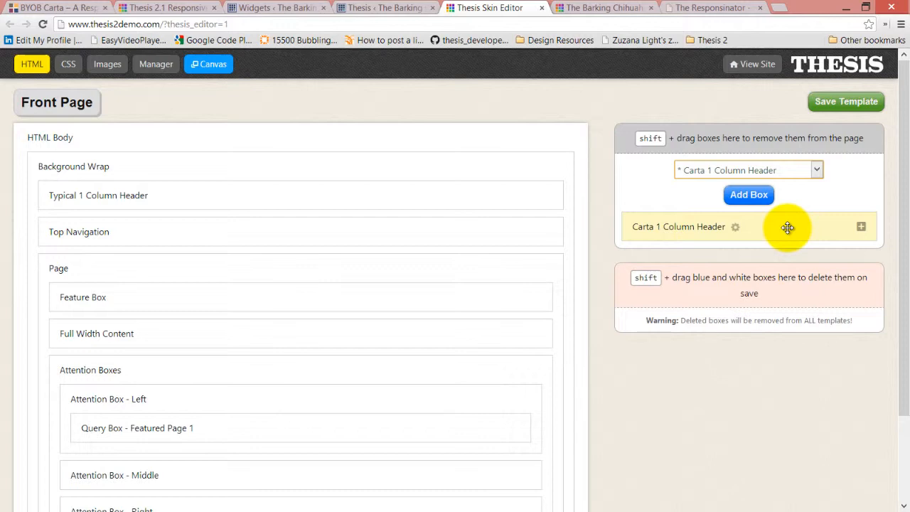
Mark the spare Carta 1 Column Header box for deletion and save the template.
{"action": "left_click_drag", "start_coordinate": [788, 227], "coordinate": [795, 253]}
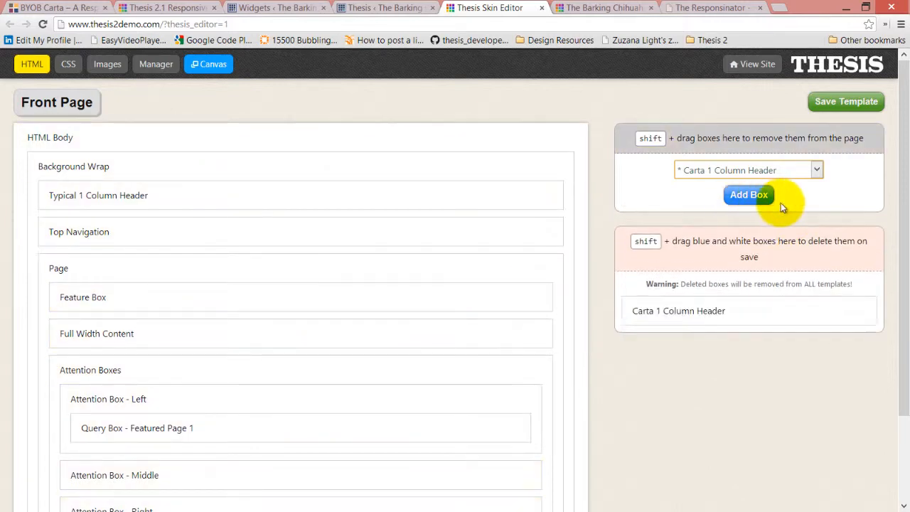
{"action": "left_click", "coordinate": [837, 108]}
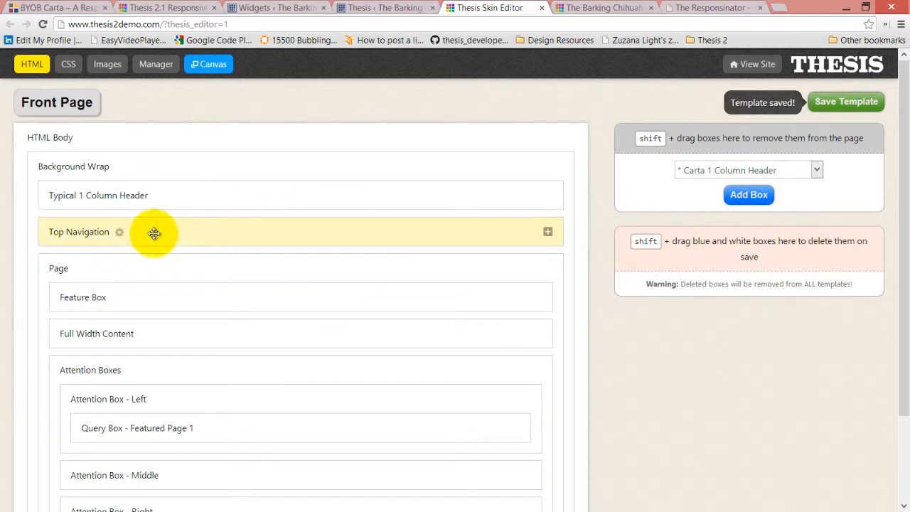
Set the content of the Typical 1 Column Header box to Header image.
{"action": "left_click", "coordinate": [157, 196]}
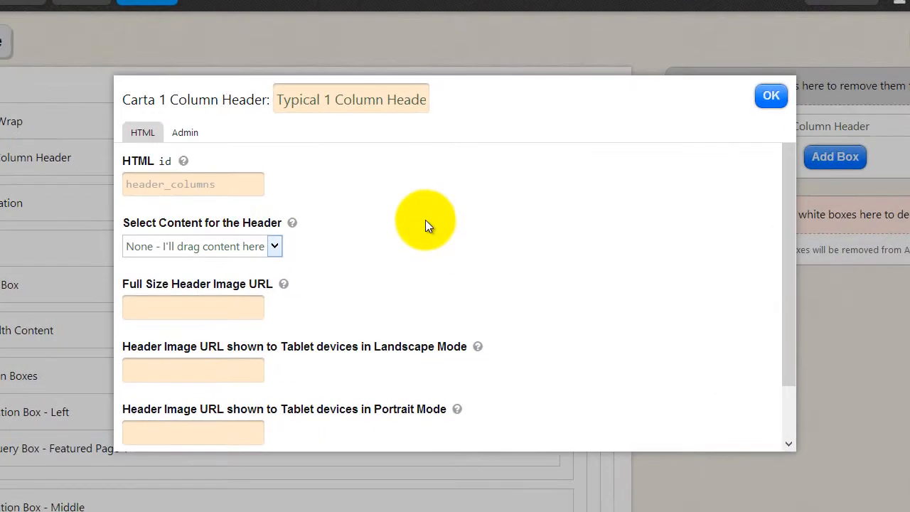
{"action": "scroll", "coordinate": [425, 220], "scroll_direction": "down", "scroll_amount": 1}
{"action": "scroll", "coordinate": [425, 219], "scroll_direction": "up", "scroll_amount": 1}
{"action": "left_click", "coordinate": [276, 246]}
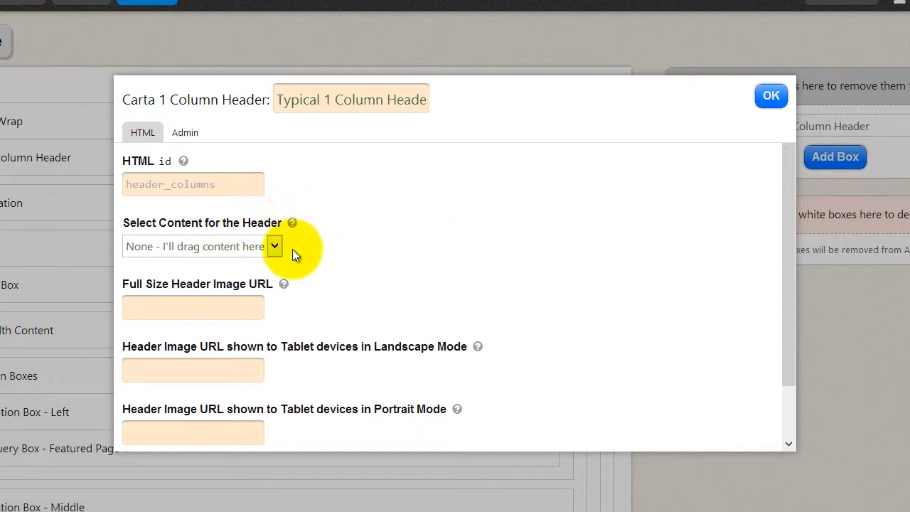
{"action": "left_click", "coordinate": [277, 245]}
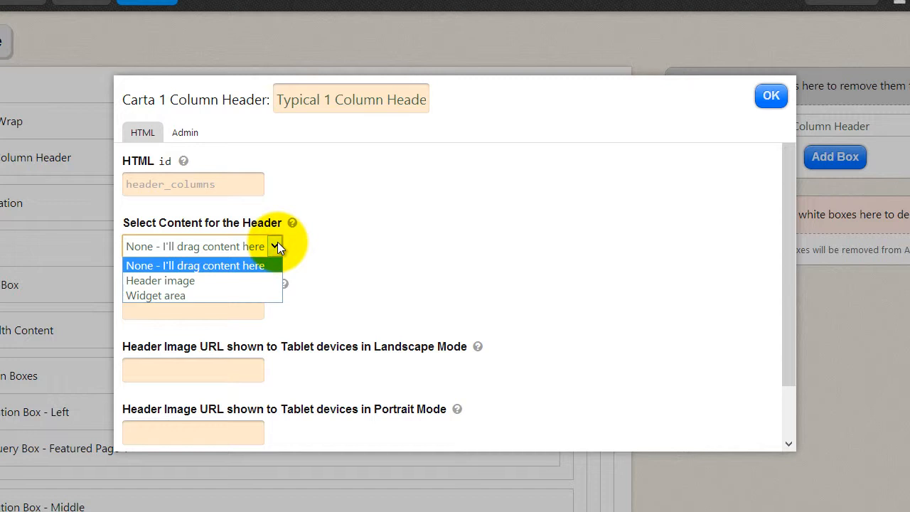
{"action": "left_click", "coordinate": [277, 246]}
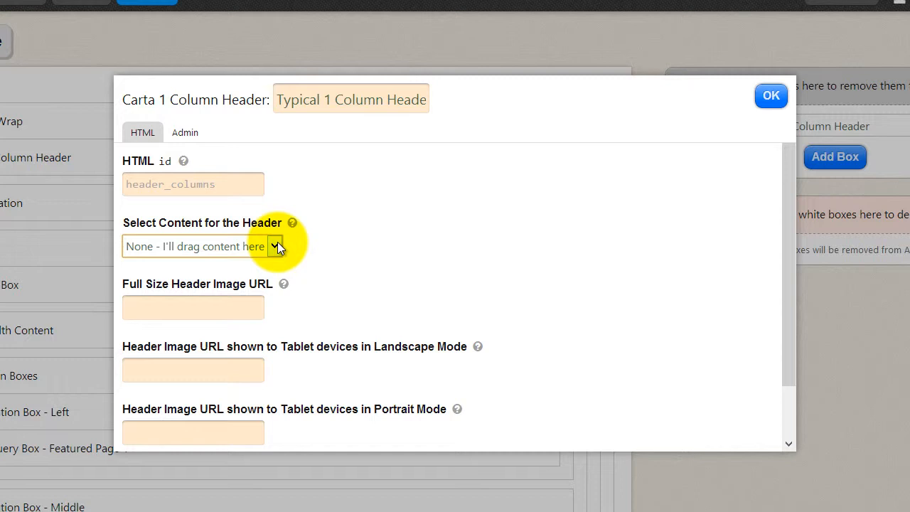
{"action": "left_click", "coordinate": [277, 246]}
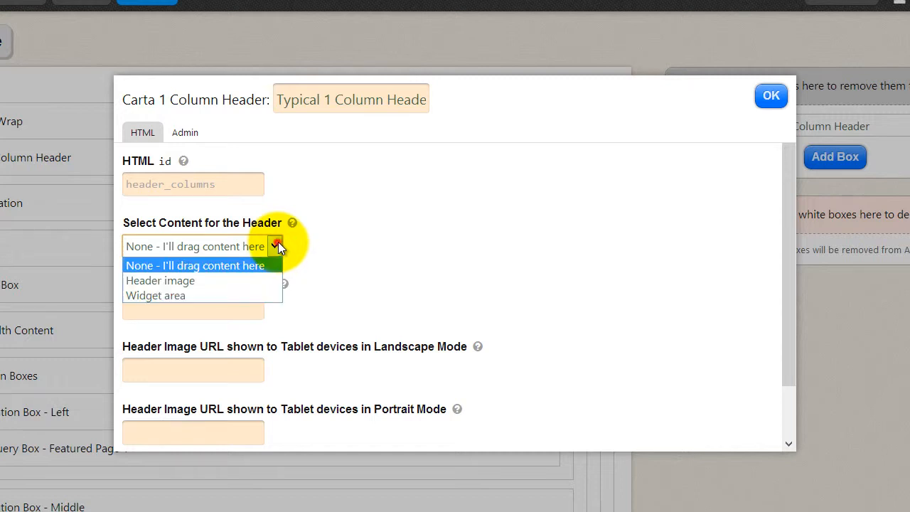
{"action": "left_click", "coordinate": [231, 282]}
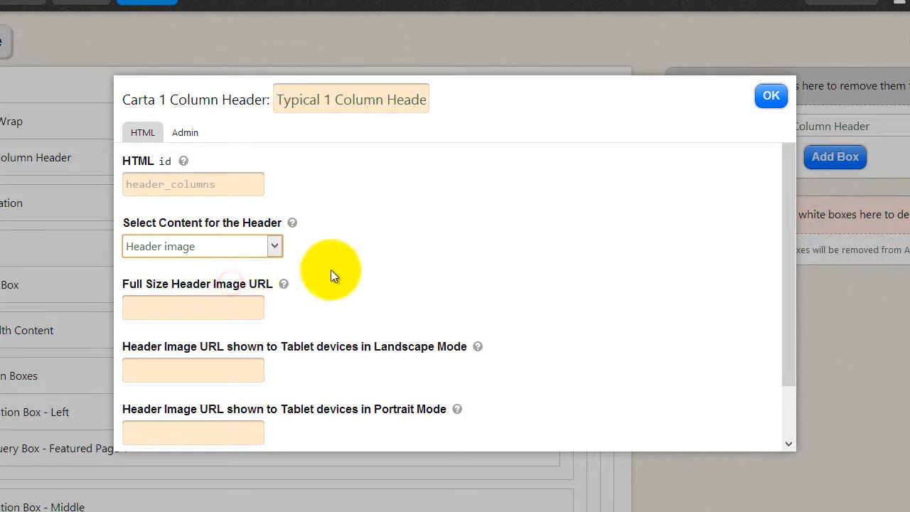
{"action": "left_click", "coordinate": [276, 246]}
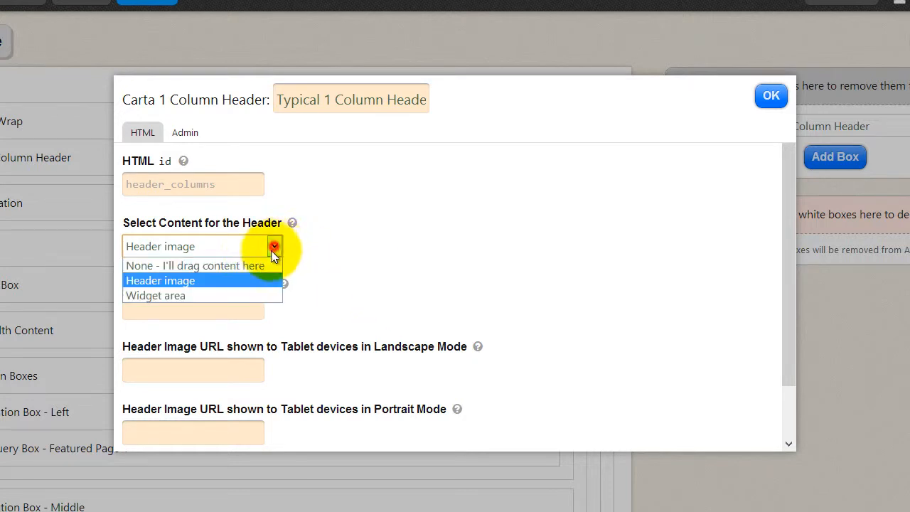
{"action": "left_click", "coordinate": [224, 283]}
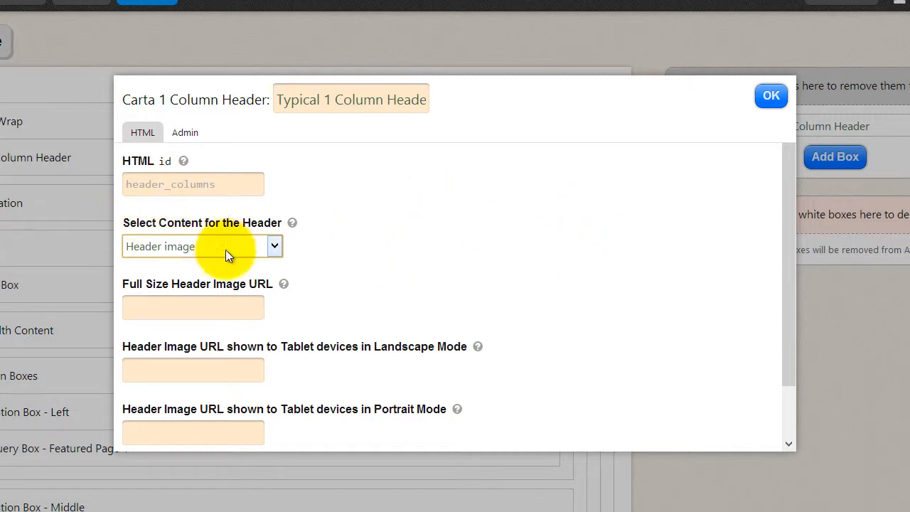
Copy the file URL of header-thesis2-1008 from the WordPress media library for the full size header image.
{"action": "left_click", "coordinate": [199, 310]}
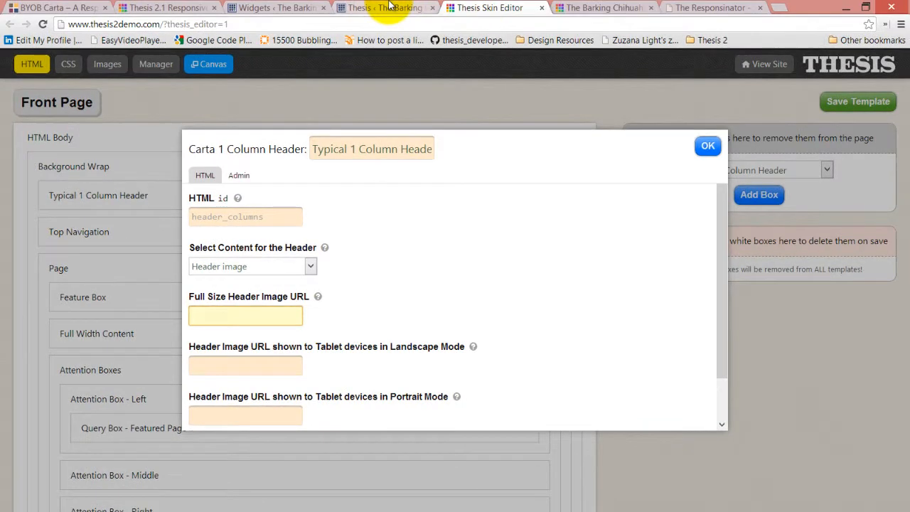
{"action": "left_click", "coordinate": [280, 8]}
{"action": "mouse_move", "coordinate": [22, 110]}
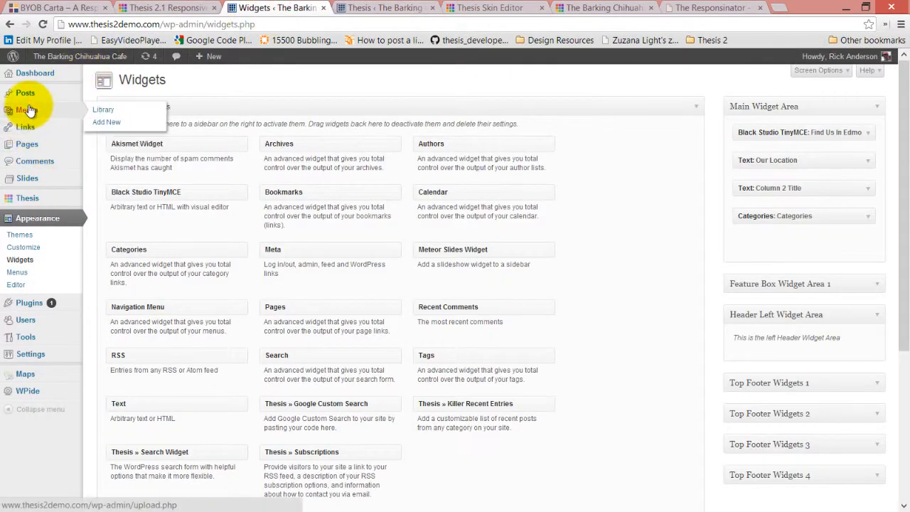
{"action": "left_click", "coordinate": [121, 110]}
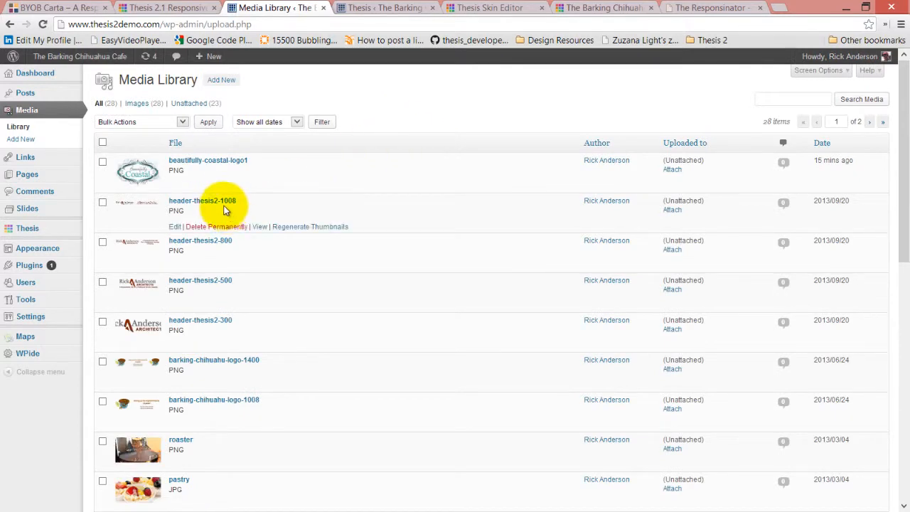
{"action": "left_click", "coordinate": [175, 227]}
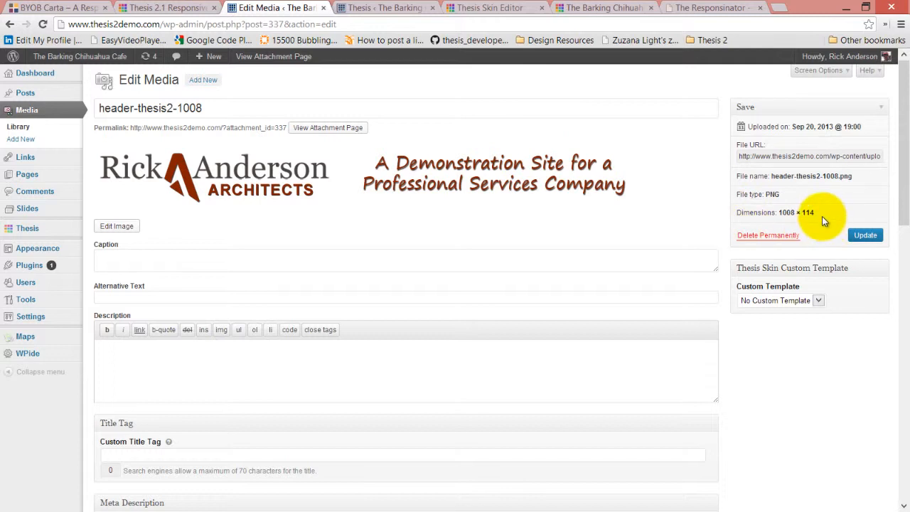
{"action": "left_click", "coordinate": [822, 215]}
{"action": "triple_click", "coordinate": [808, 158]}
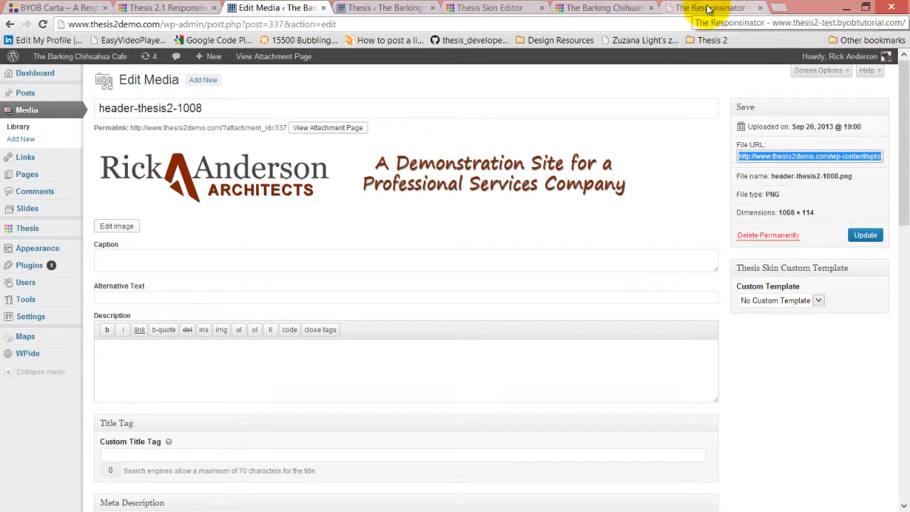
Paste the copied URL as the Full Size Header Image URL in the Thesis Skin Editor and save the Front Page template.
{"action": "left_click", "coordinate": [376, 7]}
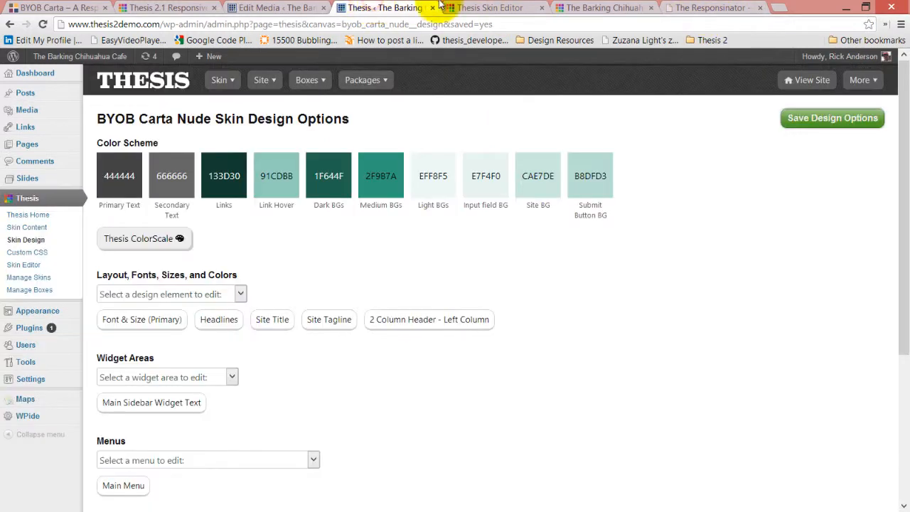
{"action": "left_click", "coordinate": [487, 6]}
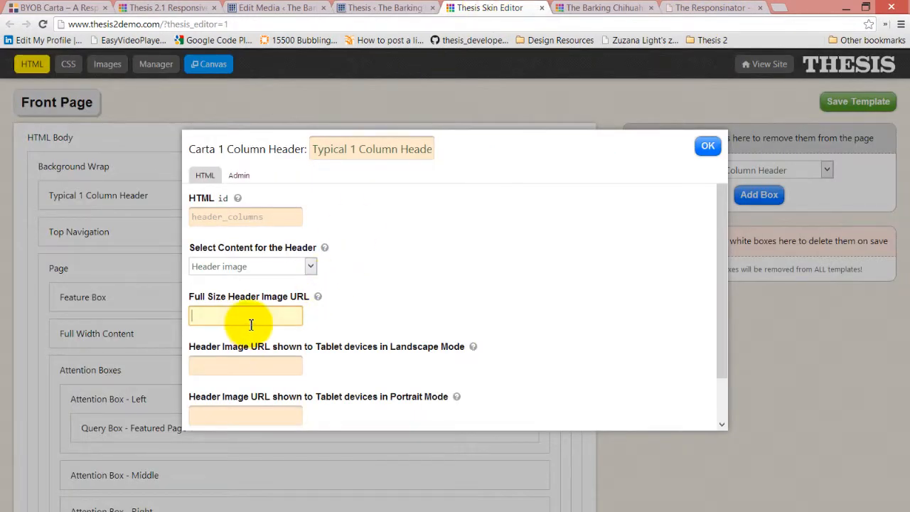
{"action": "key", "text": "ctrl+v"}
{"action": "left_click", "coordinate": [707, 145]}
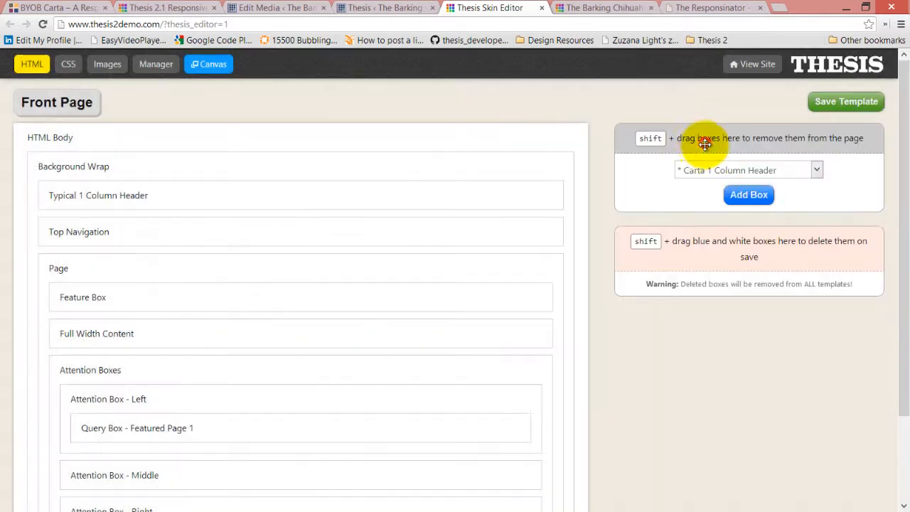
{"action": "left_click", "coordinate": [846, 101]}
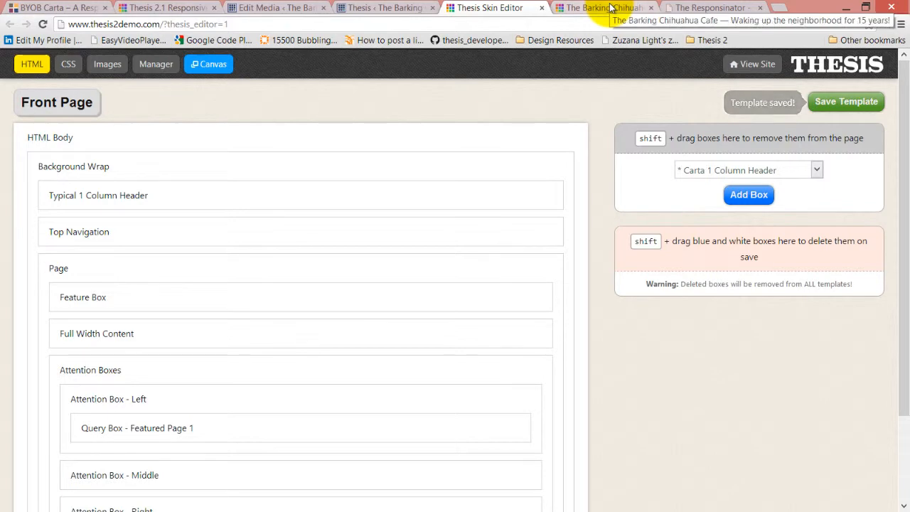
Reload the live site's front page and compare its header with the one on the Menu page.
{"action": "left_click", "coordinate": [610, 7]}
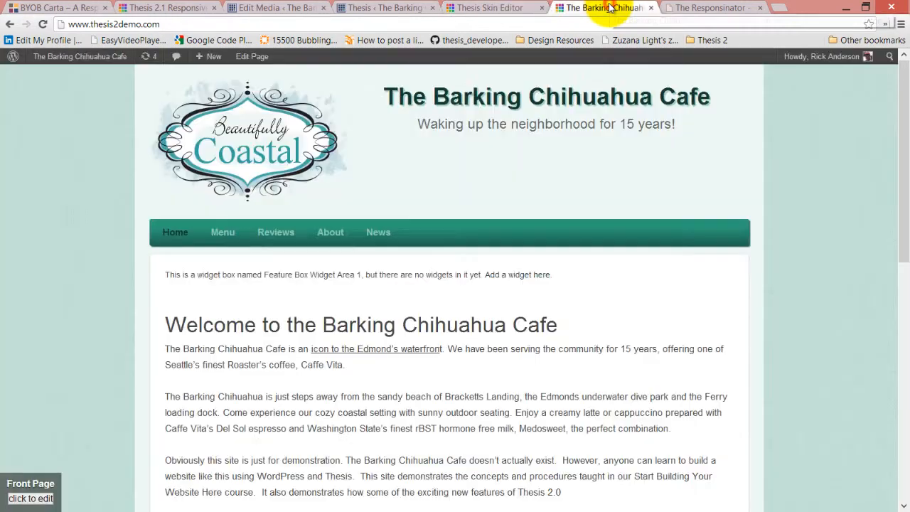
{"action": "left_click", "coordinate": [43, 24]}
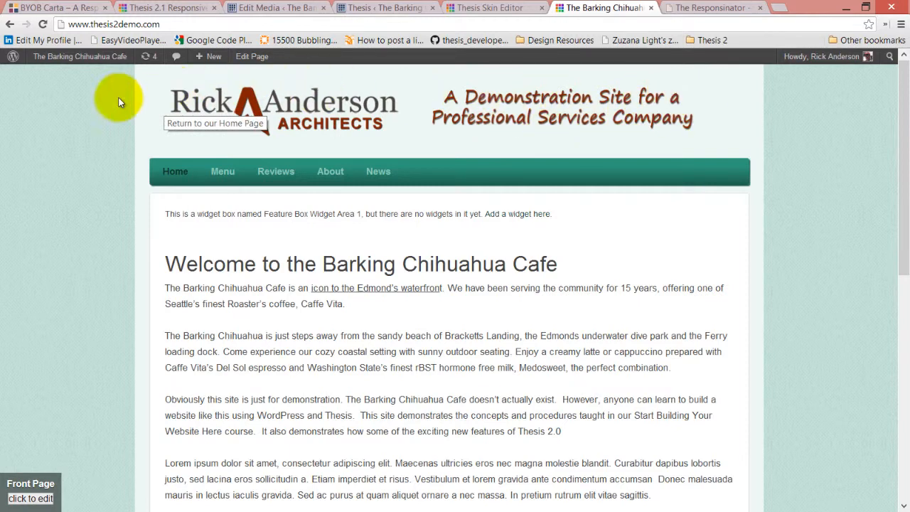
{"action": "left_click", "coordinate": [222, 174]}
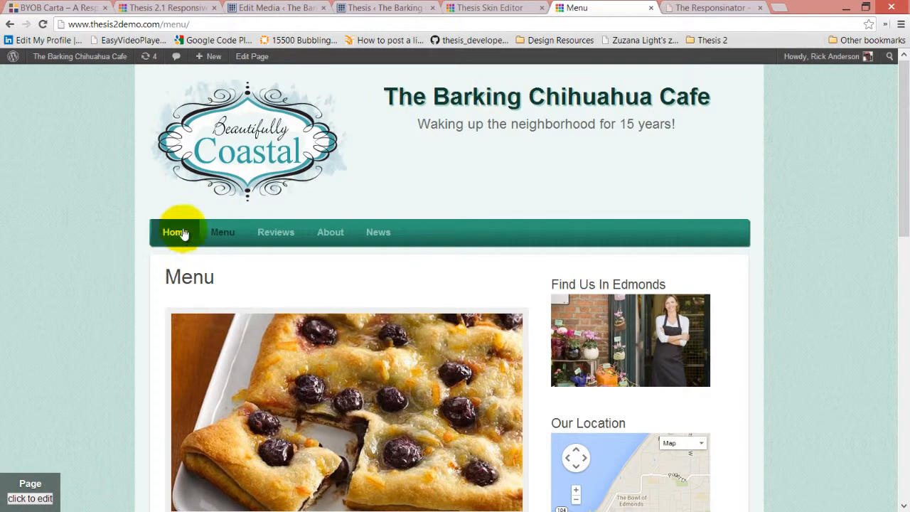
{"action": "left_click", "coordinate": [178, 234]}
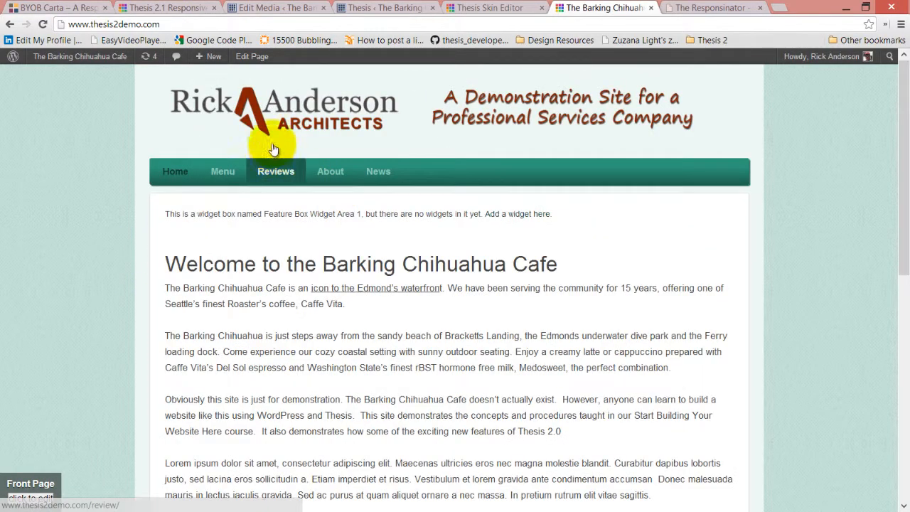
Check how the front page header image scales by narrowing the browser window to phone width, and restore the window to full size.
{"action": "left_click", "coordinate": [865, 7]}
{"action": "left_click_drag", "start_coordinate": [905, 121], "coordinate": [385, 218]}
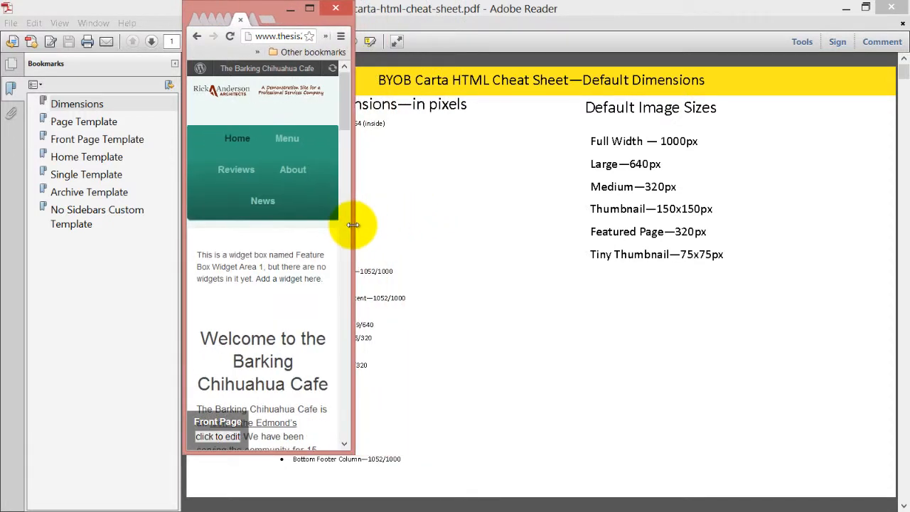
{"action": "left_click_drag", "start_coordinate": [353, 225], "coordinate": [348, 310]}
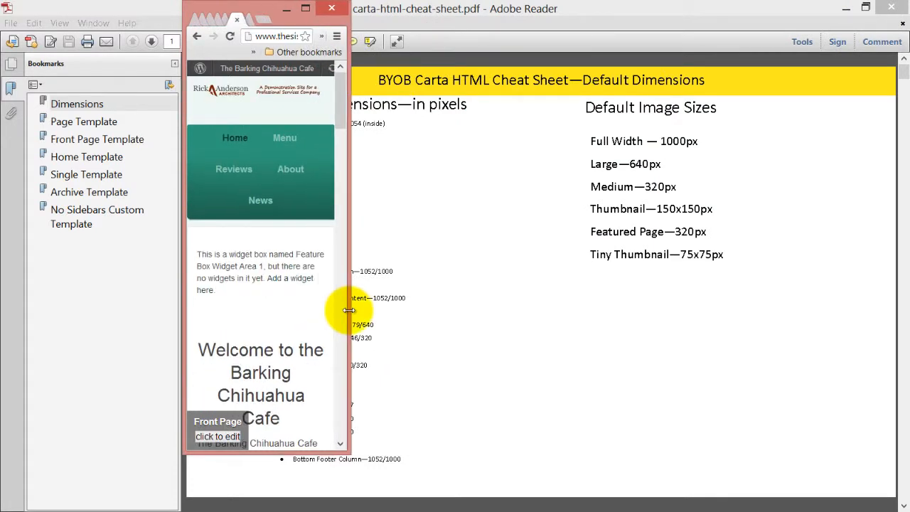
{"action": "left_click_drag", "start_coordinate": [348, 310], "coordinate": [897, 282]}
{"action": "left_click", "coordinate": [853, 8]}
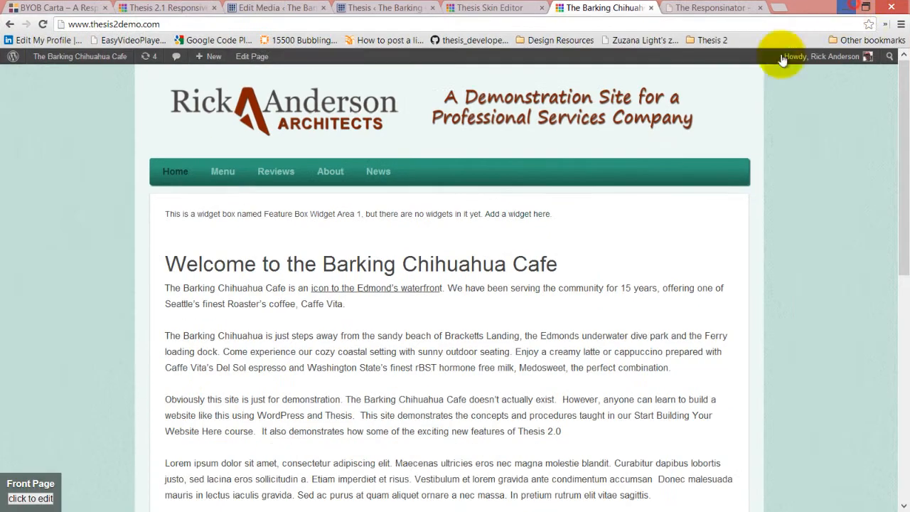
Reopen the Typical 1 Column Header settings in the Thesis Skin Editor and go through the tablet and smartphone header image URL fields.
{"action": "left_click", "coordinate": [511, 8]}
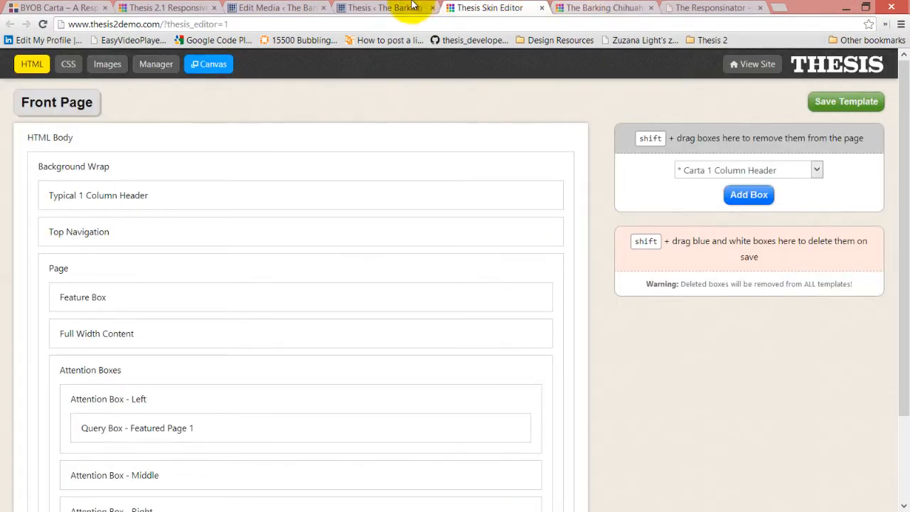
{"action": "left_click", "coordinate": [386, 7]}
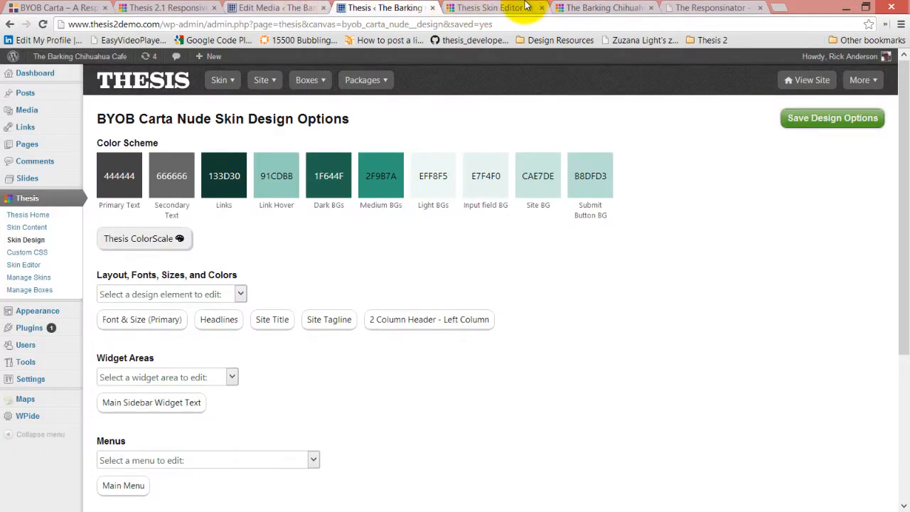
{"action": "left_click", "coordinate": [483, 7]}
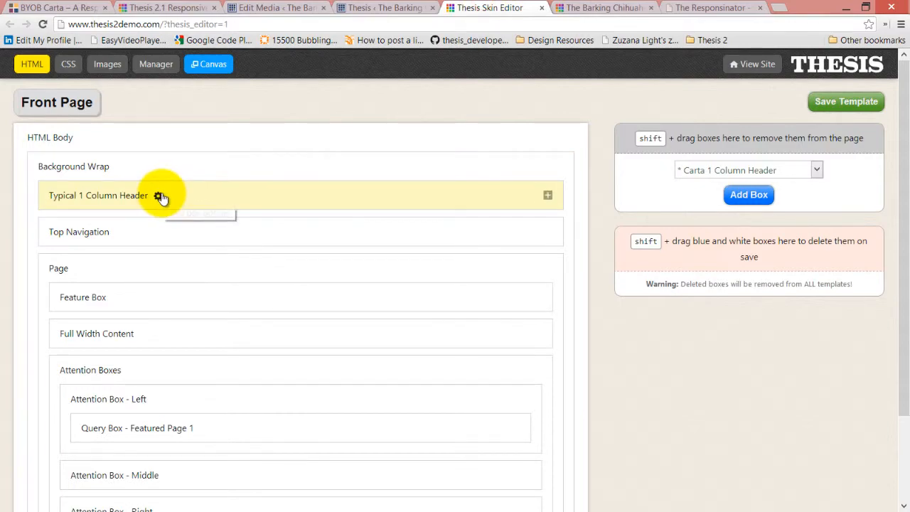
{"action": "left_click", "coordinate": [158, 197]}
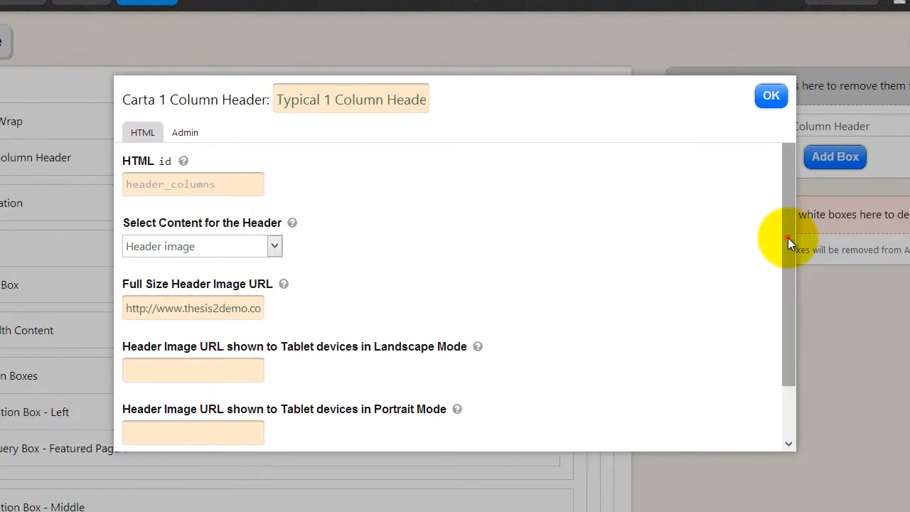
{"action": "left_click_drag", "start_coordinate": [721, 259], "coordinate": [712, 351]}
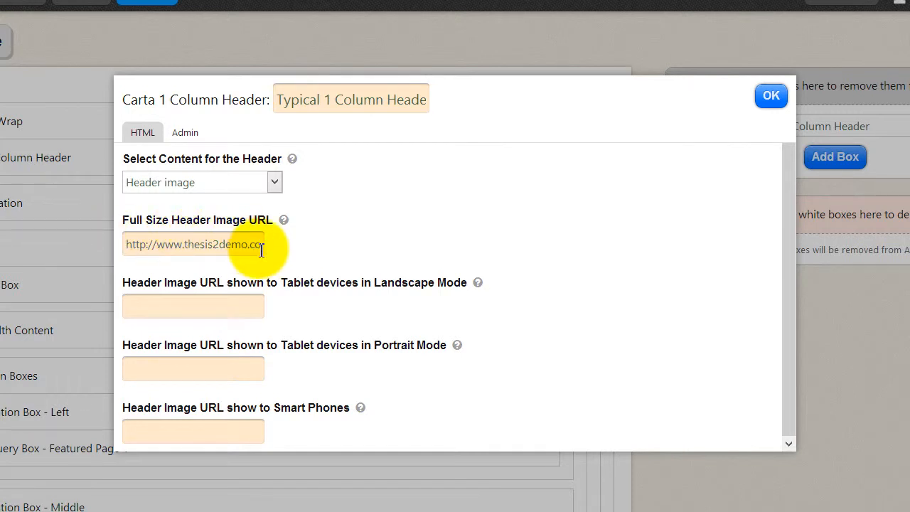
{"action": "left_click", "coordinate": [230, 309]}
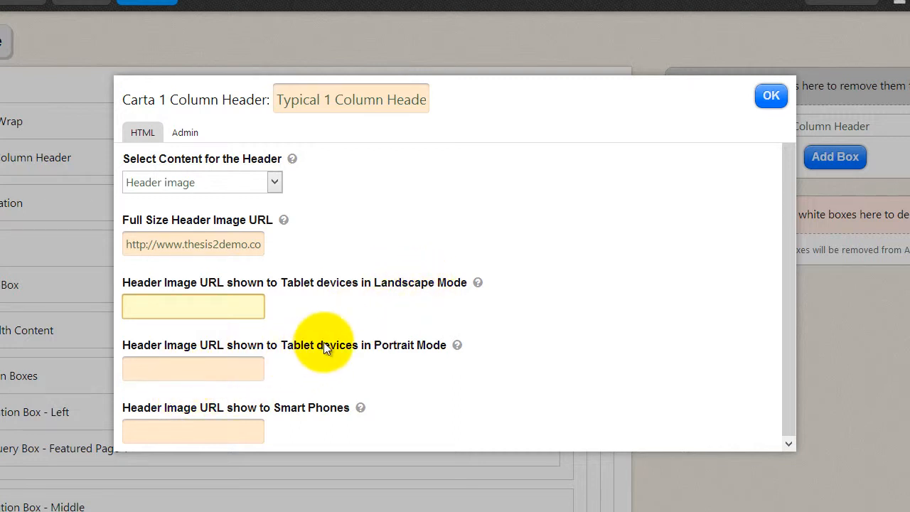
{"action": "left_click", "coordinate": [180, 440]}
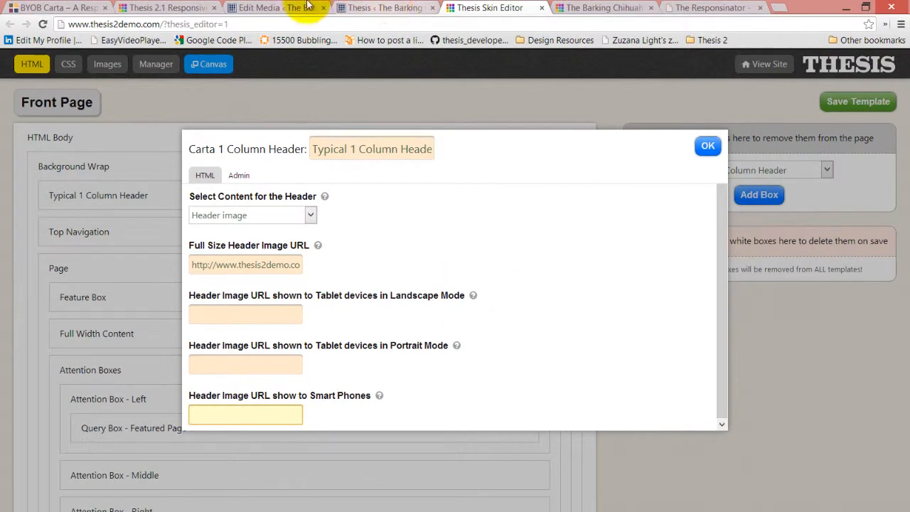
Copy the file URL of header-thesis2-800 from the media library into the header image URL for tablets in landscape mode.
{"action": "left_click", "coordinate": [307, 5]}
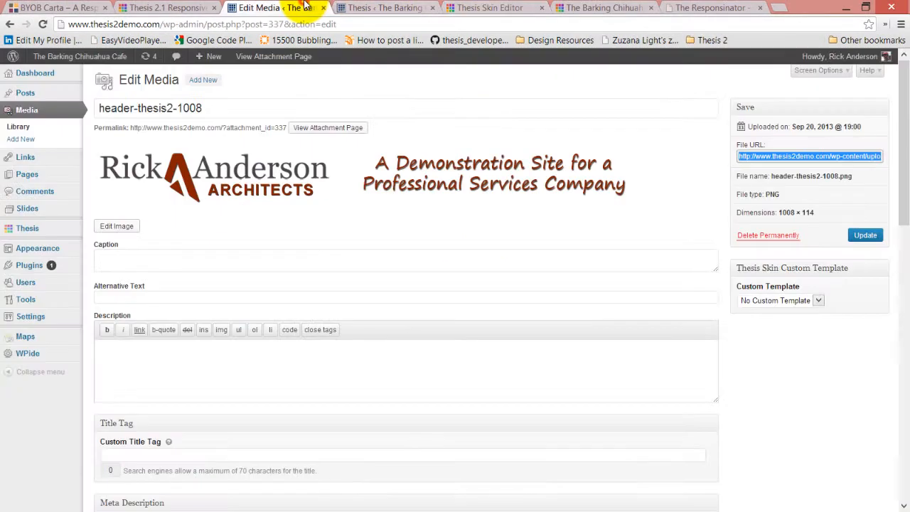
{"action": "left_click", "coordinate": [10, 24]}
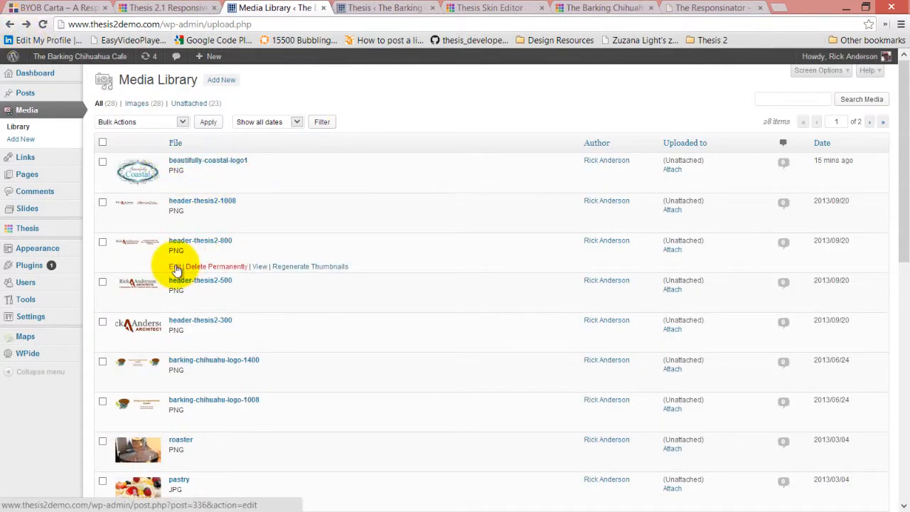
{"action": "left_click", "coordinate": [174, 268]}
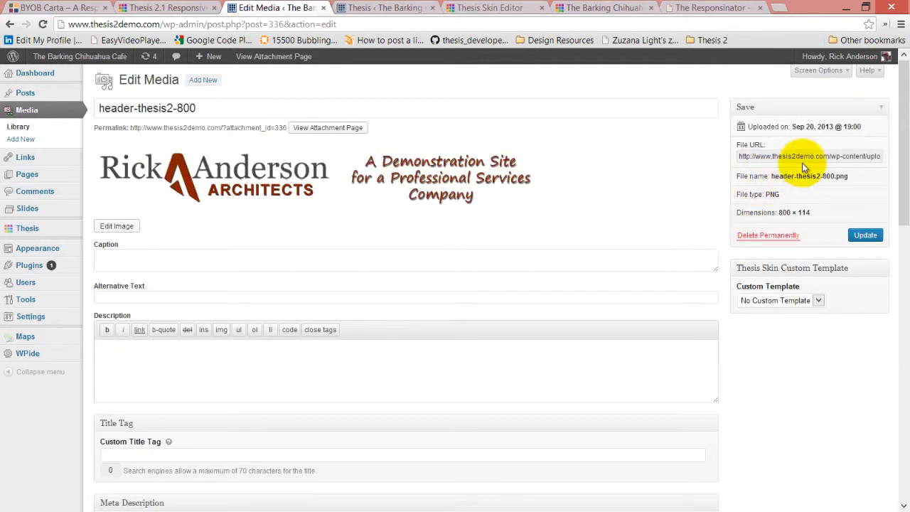
{"action": "left_click", "coordinate": [805, 156]}
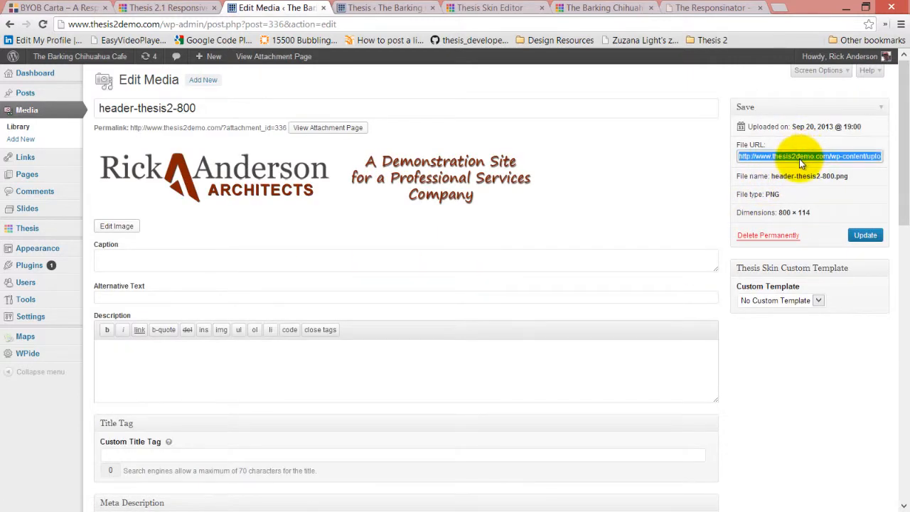
{"action": "left_click", "coordinate": [362, 8]}
{"action": "left_click", "coordinate": [501, 9]}
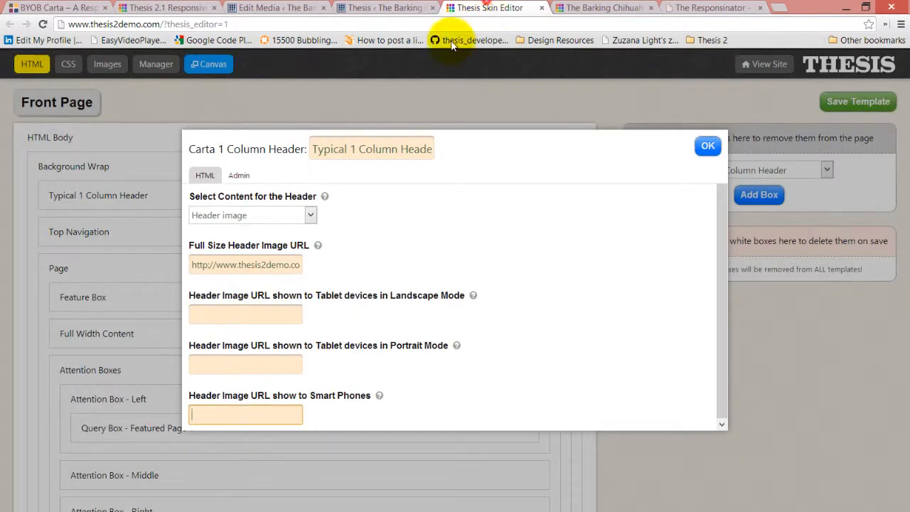
{"action": "left_click", "coordinate": [239, 321]}
{"action": "key", "text": "ctrl+v"}
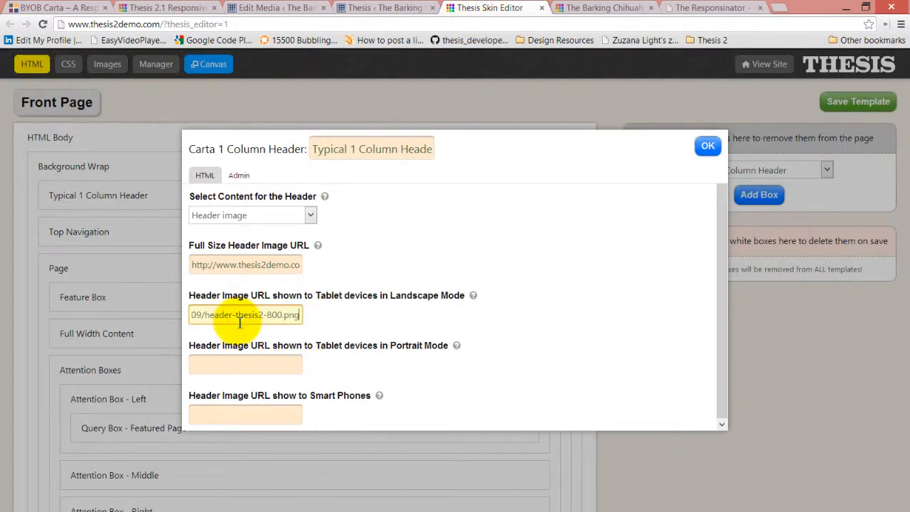
Copy the file URL of header-thesis2-500 from the media library into the header image URL for tablets in portrait mode.
{"action": "left_click", "coordinate": [235, 366]}
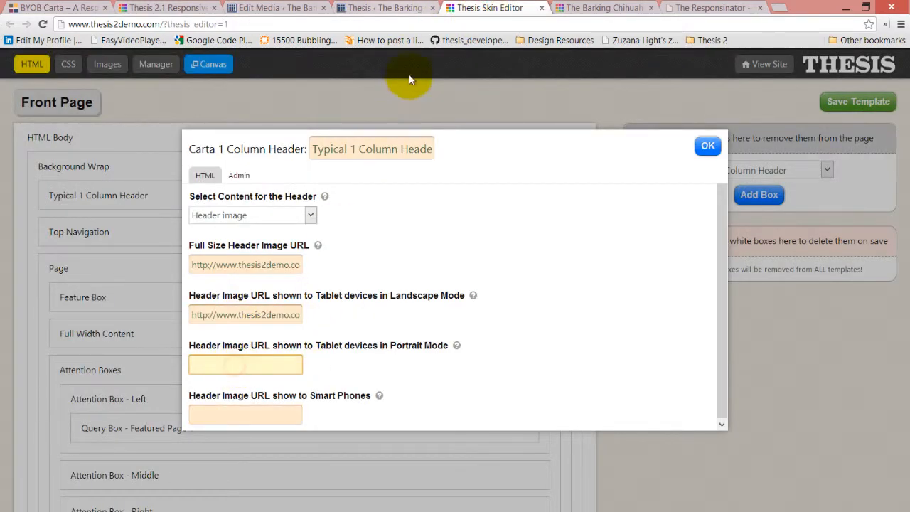
{"action": "left_click", "coordinate": [274, 8]}
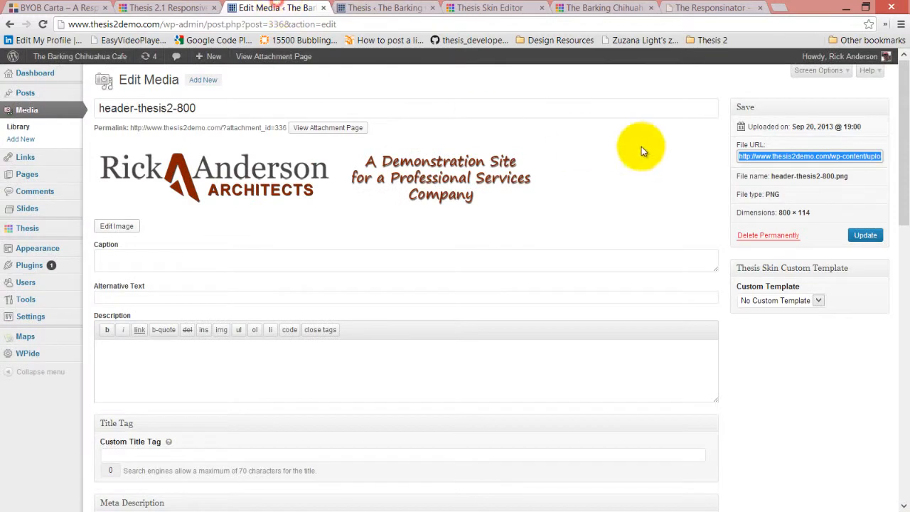
{"action": "left_click", "coordinate": [10, 26]}
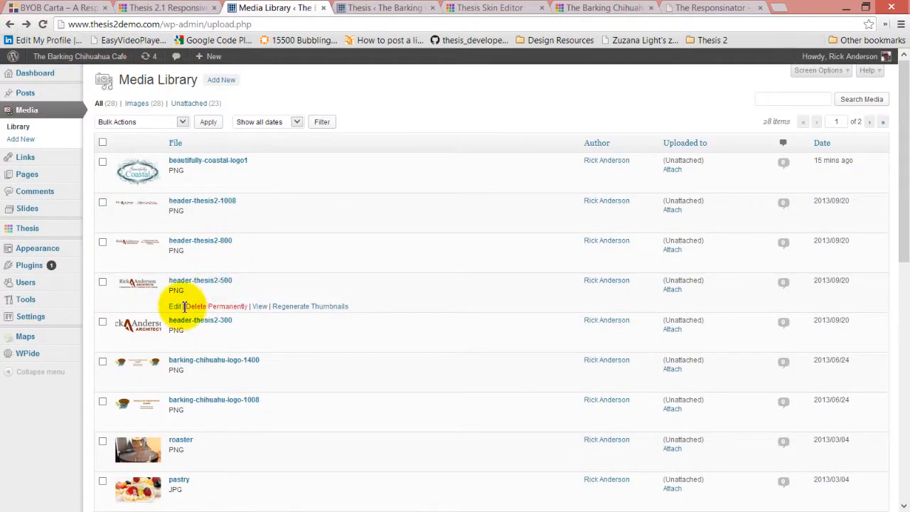
{"action": "left_click", "coordinate": [175, 307]}
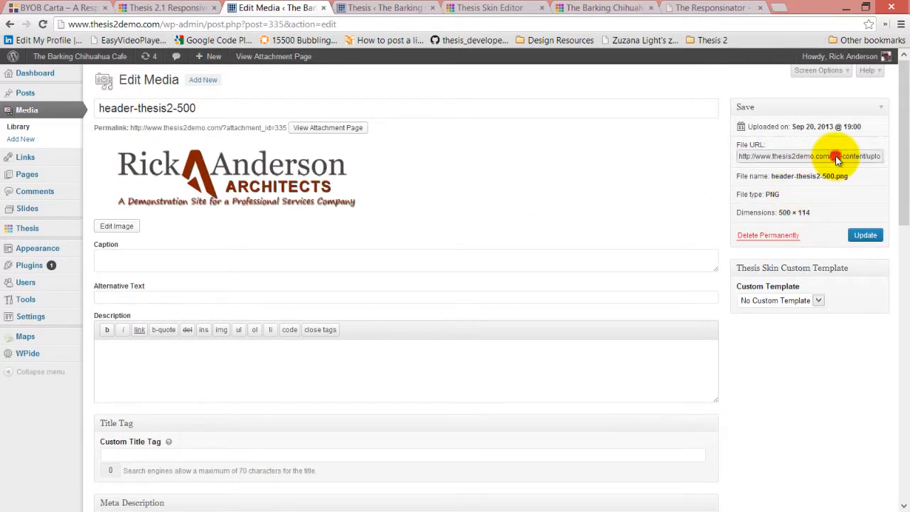
{"action": "left_click", "coordinate": [837, 158]}
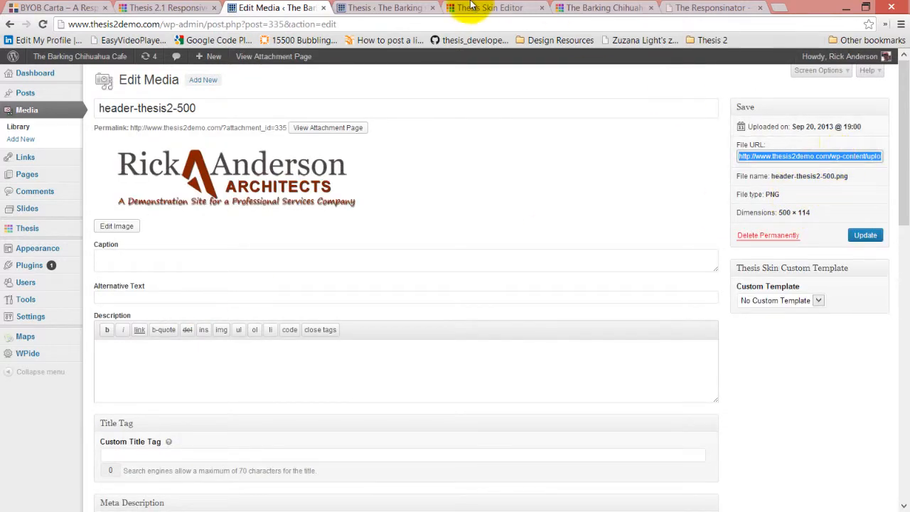
{"action": "left_click", "coordinate": [386, 7]}
{"action": "left_click", "coordinate": [468, 6]}
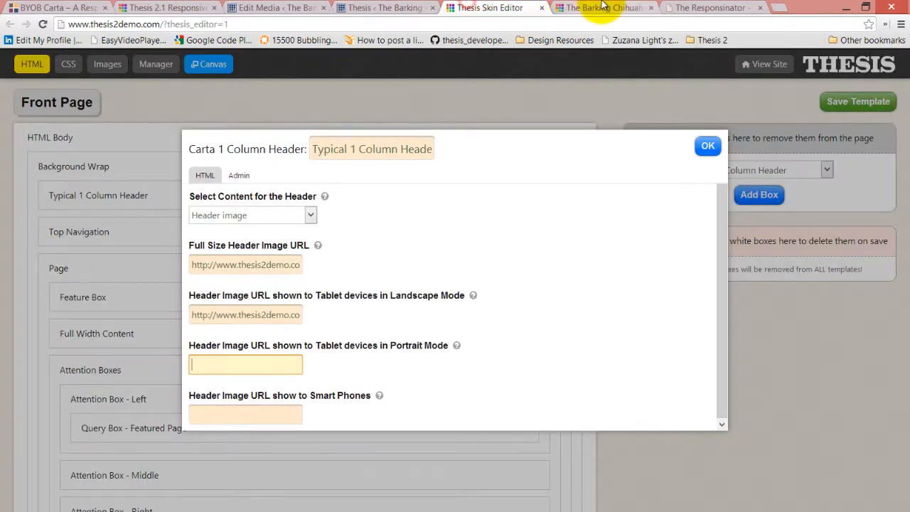
{"action": "left_click", "coordinate": [220, 364]}
{"action": "key", "text": "ctrl+v"}
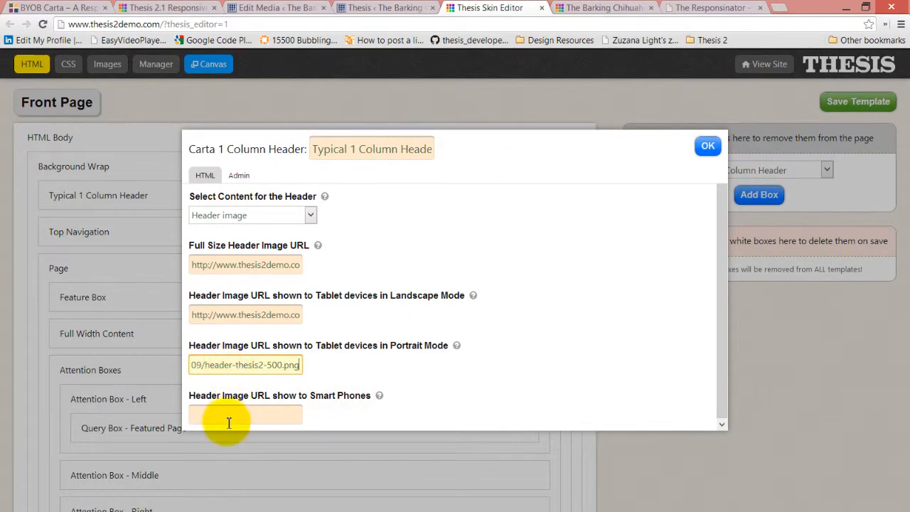
Copy the file URL of header-thesis2-300 from the media library into the header image URL for smartphones.
{"action": "left_click", "coordinate": [228, 419]}
{"action": "left_click", "coordinate": [270, 6]}
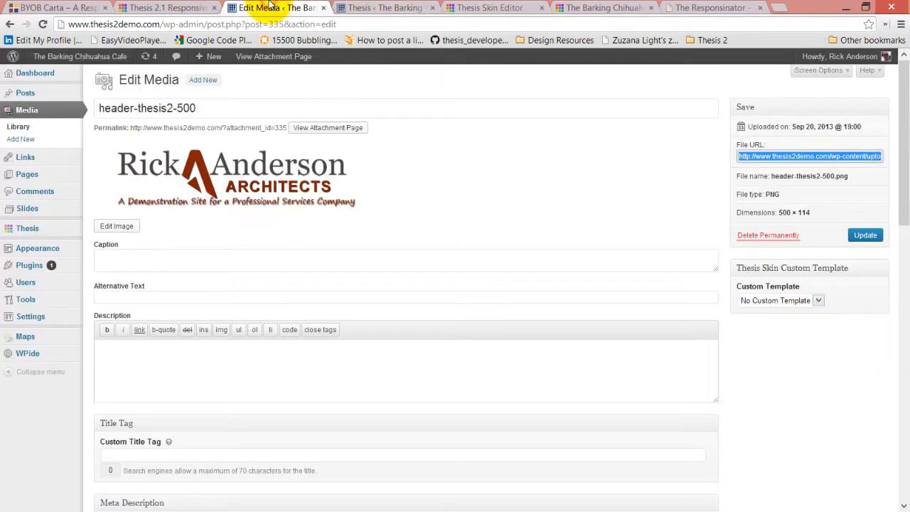
{"action": "left_click", "coordinate": [9, 25]}
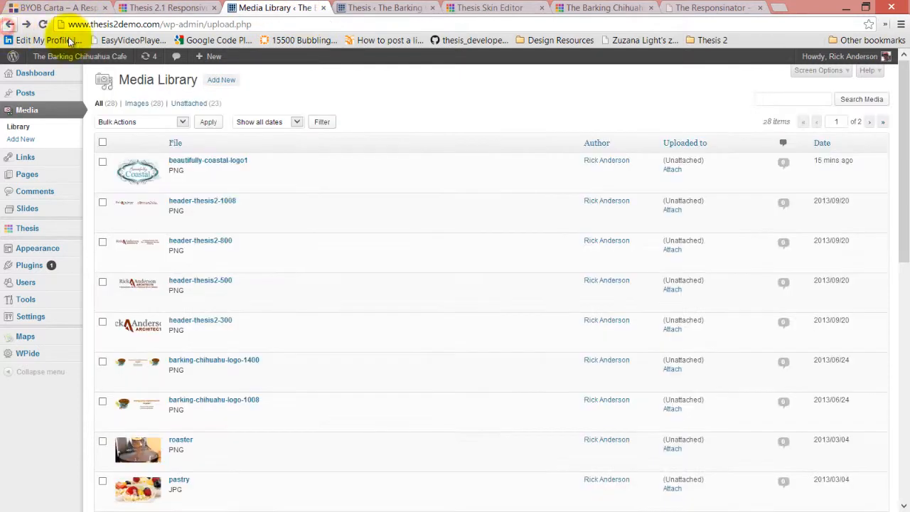
{"action": "left_click", "coordinate": [174, 346]}
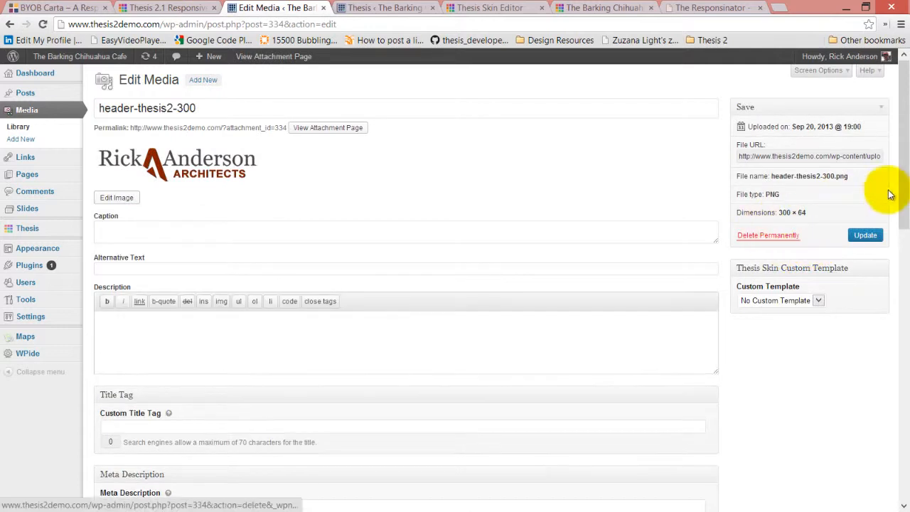
{"action": "left_click", "coordinate": [826, 156]}
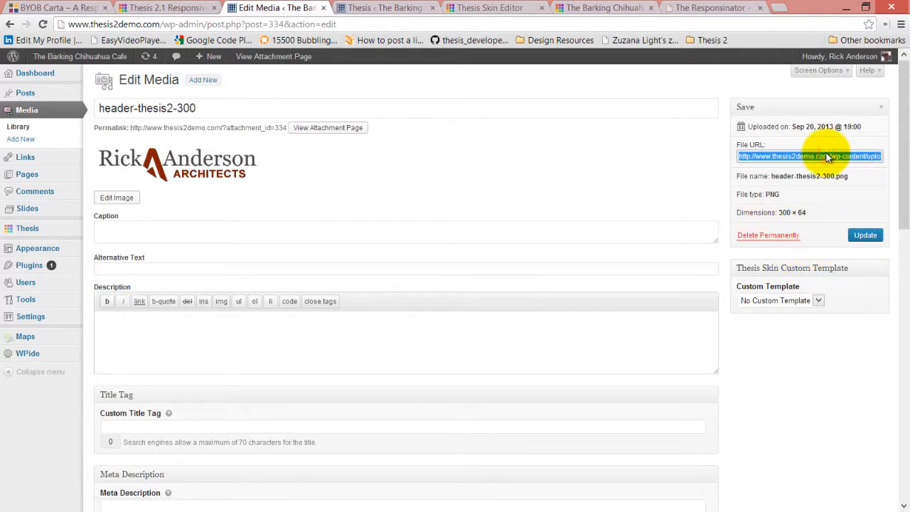
{"action": "left_click", "coordinate": [398, 7]}
{"action": "left_click", "coordinate": [478, 8]}
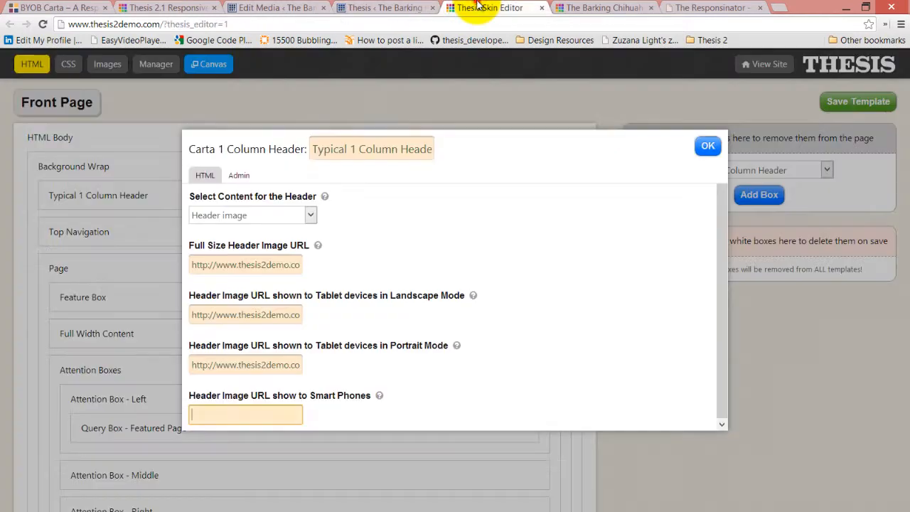
{"action": "left_click", "coordinate": [252, 415]}
{"action": "key", "text": "ctrl+v"}
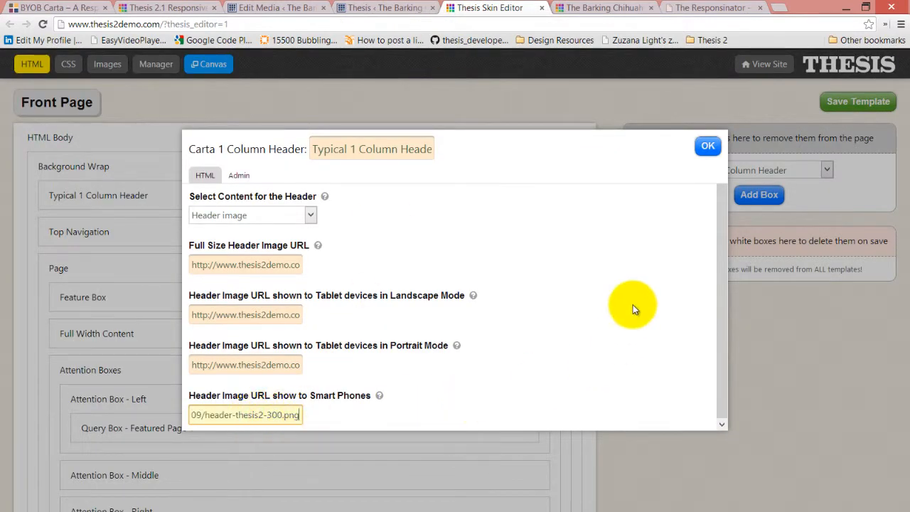
Accept the header settings and save the Front Page template, and reload the live front page.
{"action": "left_click", "coordinate": [707, 146]}
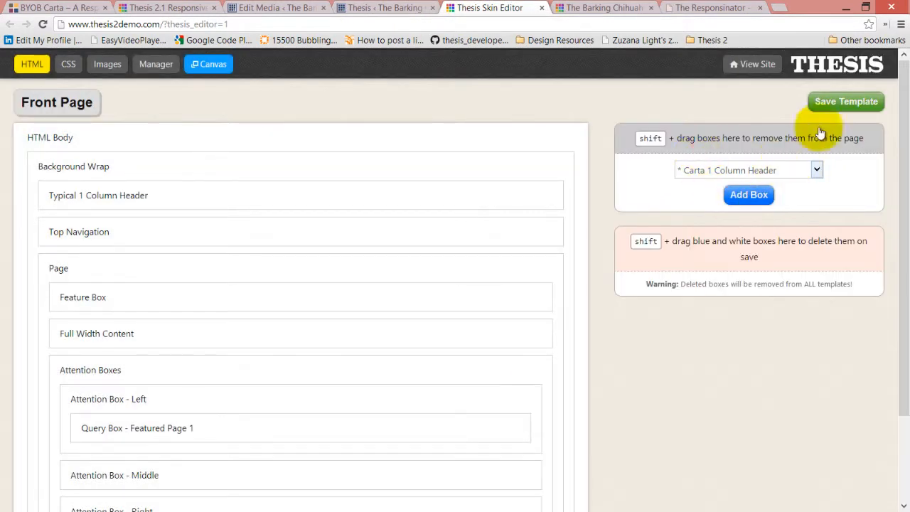
{"action": "left_click", "coordinate": [851, 102]}
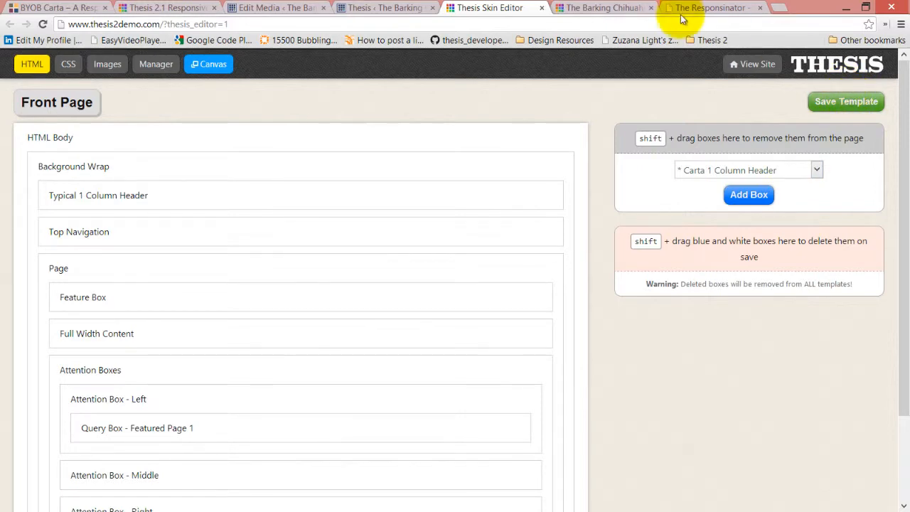
{"action": "left_click", "coordinate": [601, 8]}
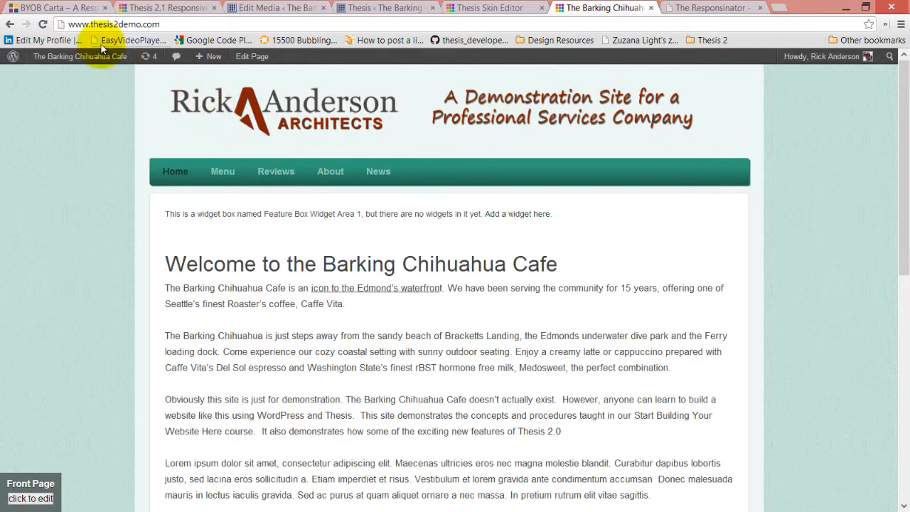
{"action": "left_click", "coordinate": [43, 24]}
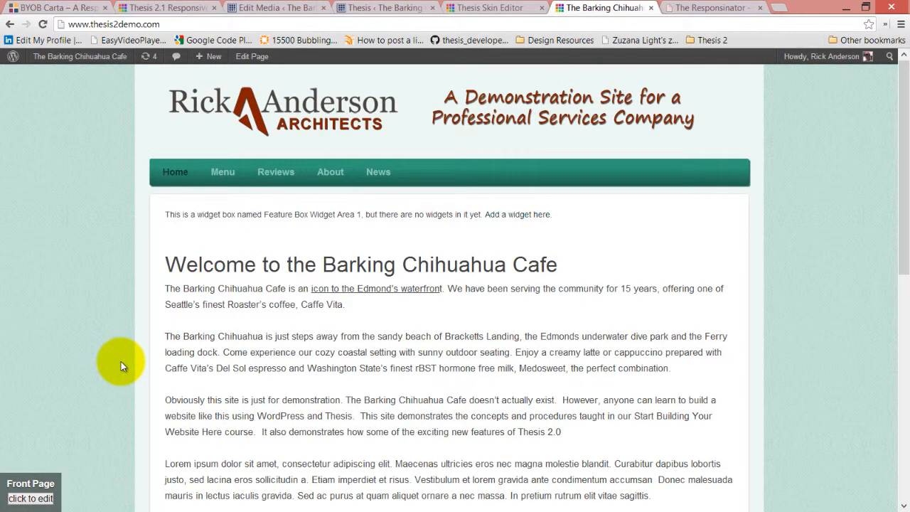
Check the live front page's responsive header image by narrowing the browser window, and restore the window to full size.
{"action": "left_click", "coordinate": [867, 7]}
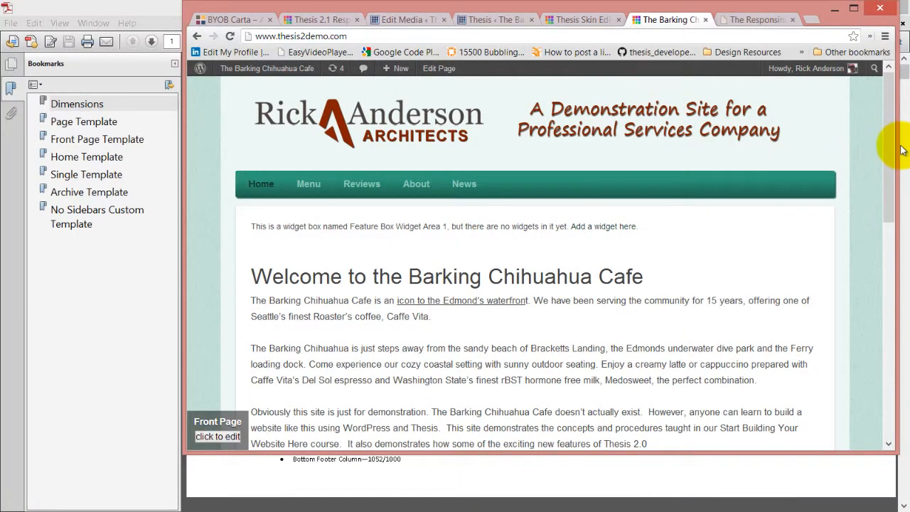
{"action": "left_click_drag", "start_coordinate": [899, 144], "coordinate": [851, 277]}
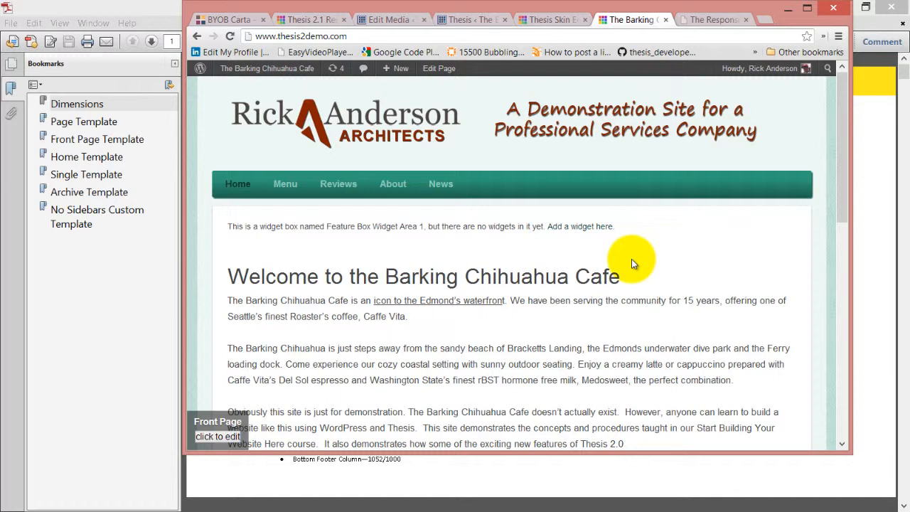
{"action": "left_click", "coordinate": [807, 8]}
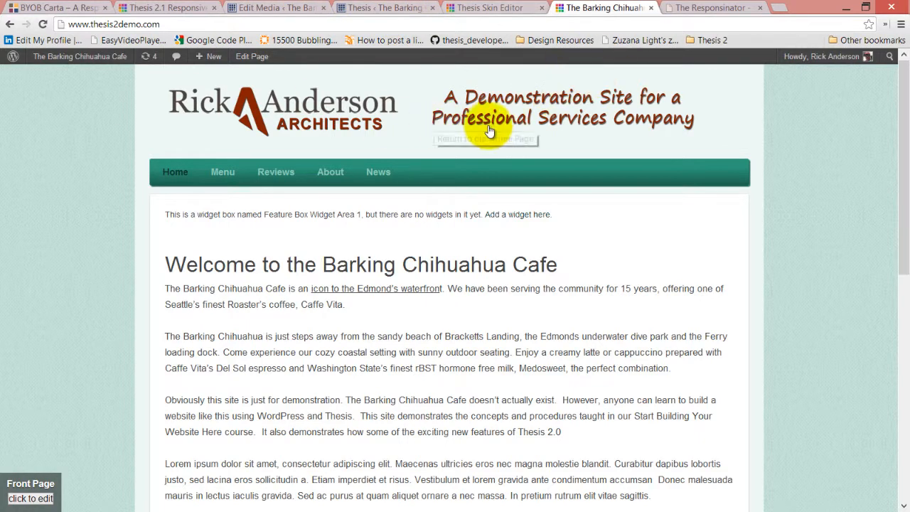
In the Typical 1 Column Header settings, try the content options Widget area and None - I'll drag content here, and set it back to Header image.
{"action": "left_click", "coordinate": [494, 8]}
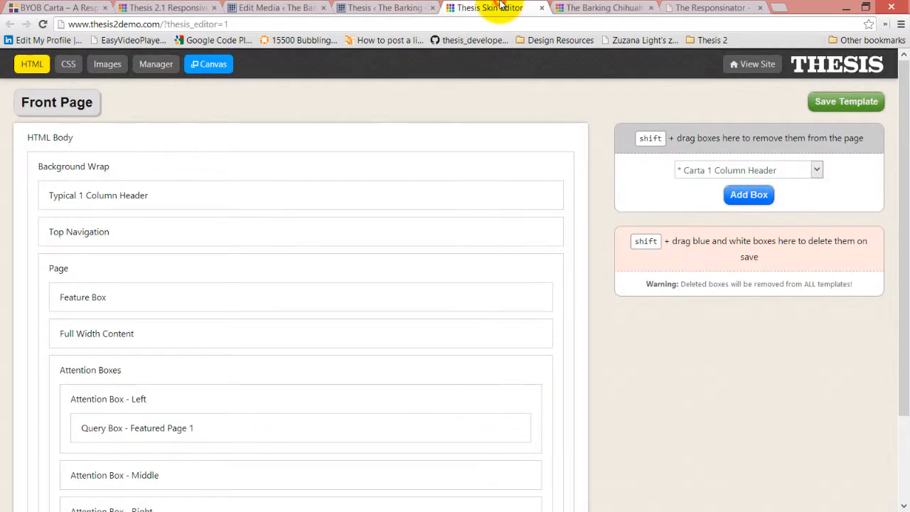
{"action": "left_click", "coordinate": [623, 7]}
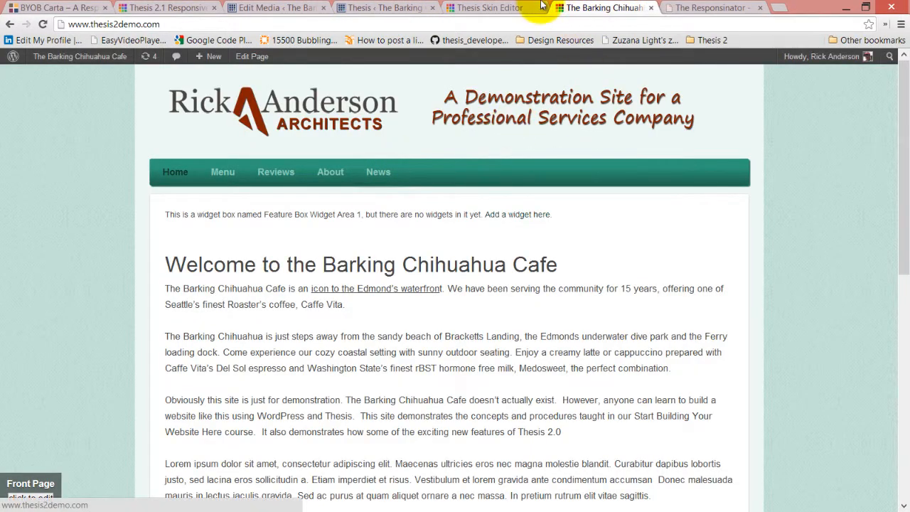
{"action": "left_click", "coordinate": [491, 7]}
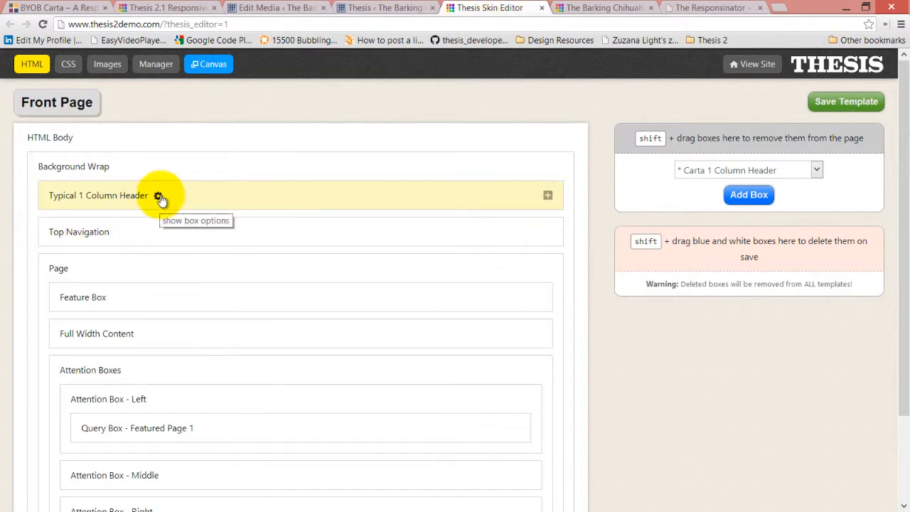
{"action": "left_click", "coordinate": [159, 197]}
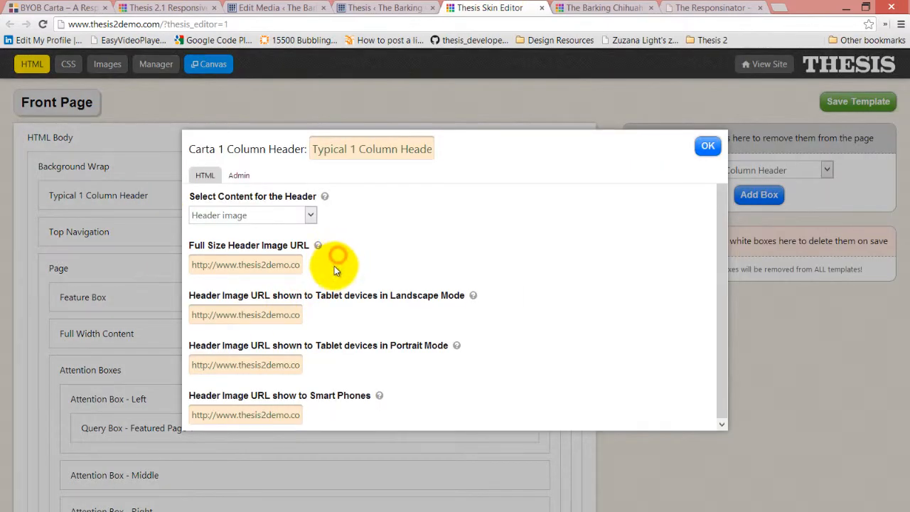
{"action": "left_click", "coordinate": [311, 215]}
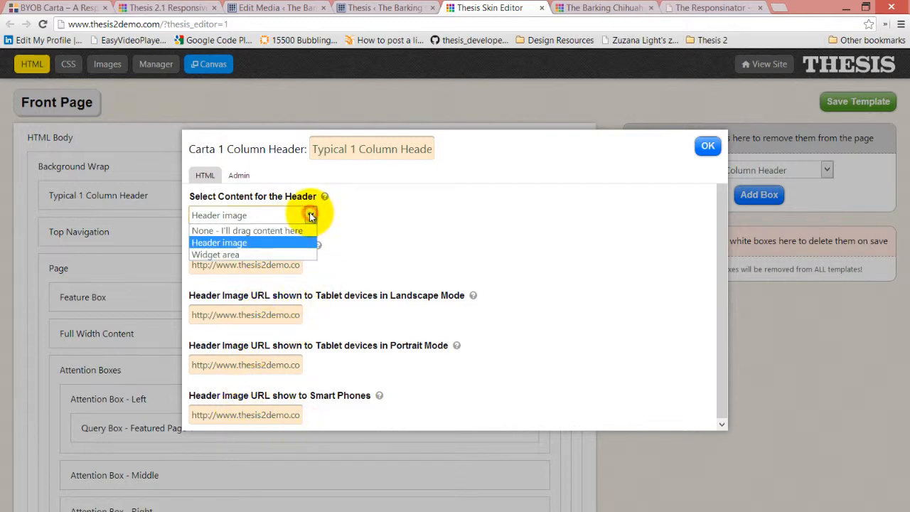
{"action": "left_click", "coordinate": [249, 253]}
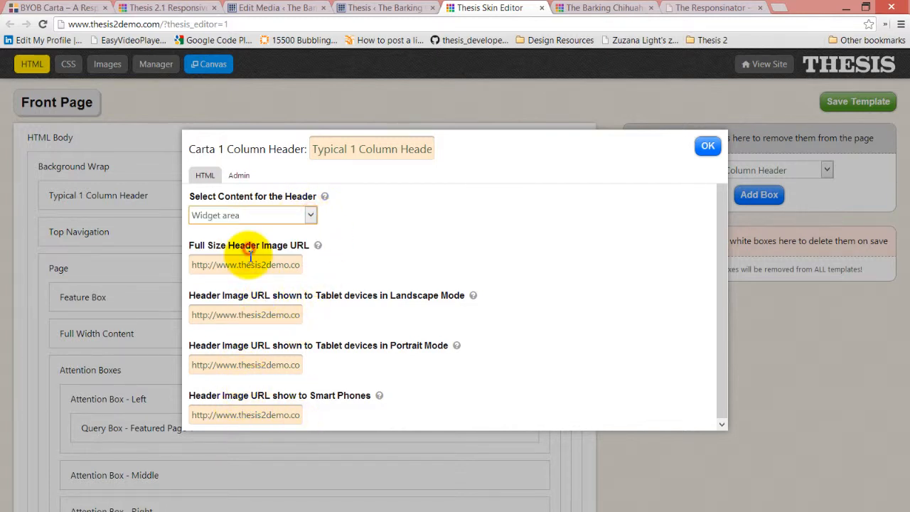
{"action": "left_click", "coordinate": [310, 215]}
{"action": "left_click", "coordinate": [296, 230]}
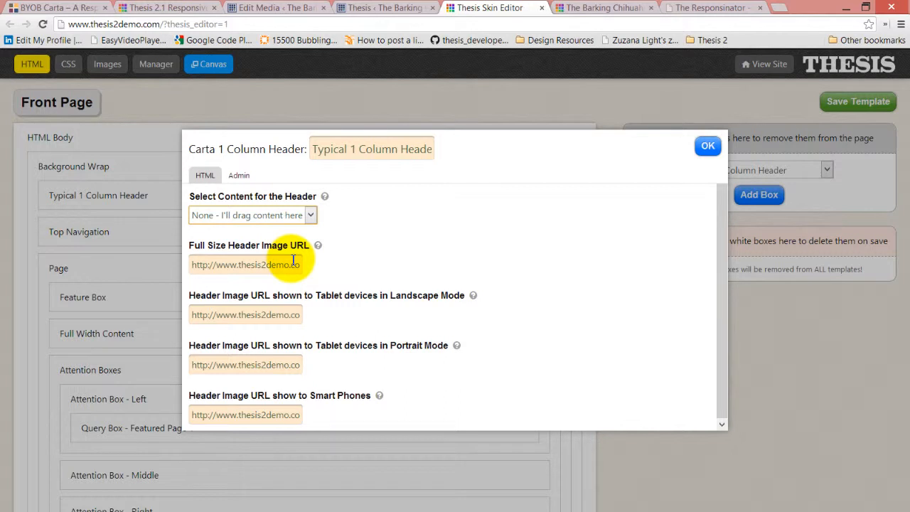
{"action": "left_click", "coordinate": [311, 214]}
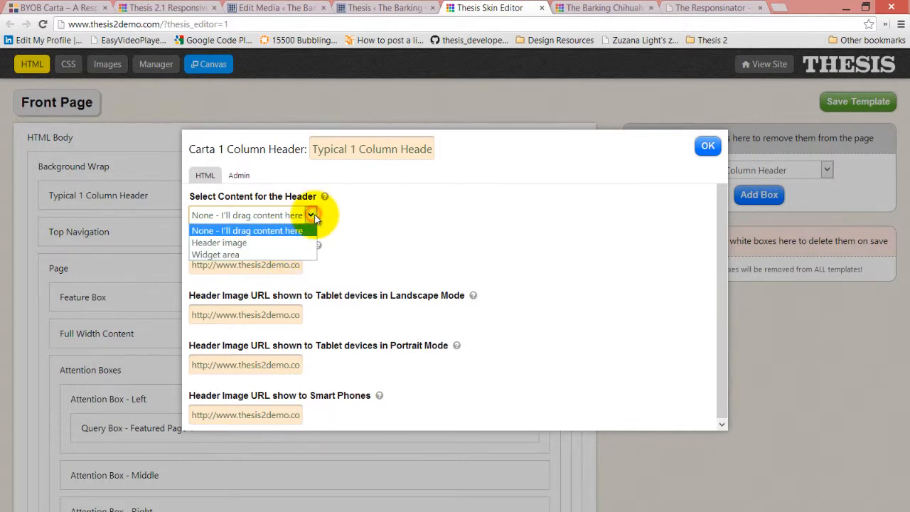
{"action": "left_click", "coordinate": [256, 243]}
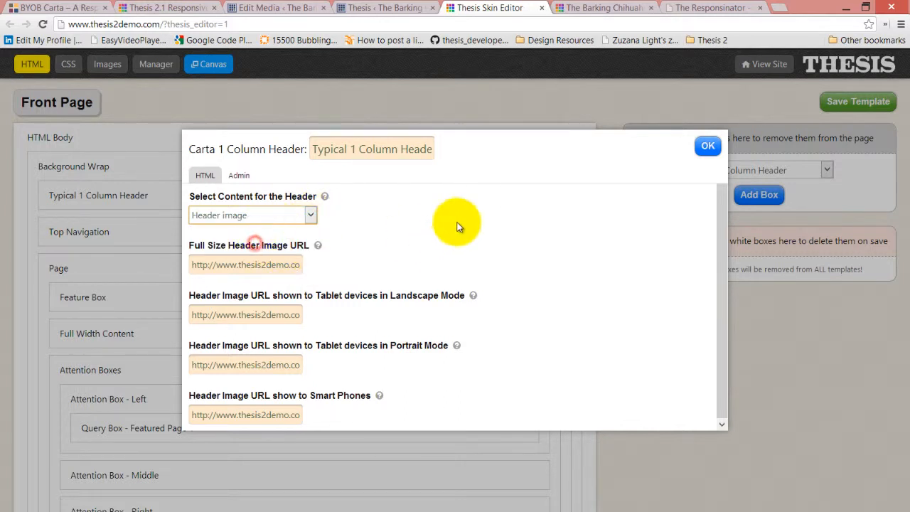
{"action": "left_click", "coordinate": [708, 145]}
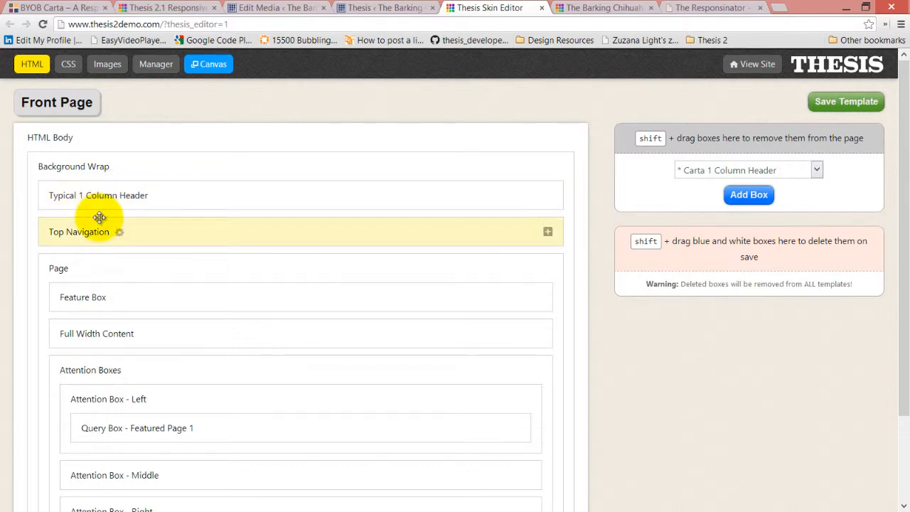
Open the No Sidebars template in the Skin Editor and add a new Carta 1 Column Header box.
{"action": "left_click", "coordinate": [67, 104]}
{"action": "left_click", "coordinate": [188, 166]}
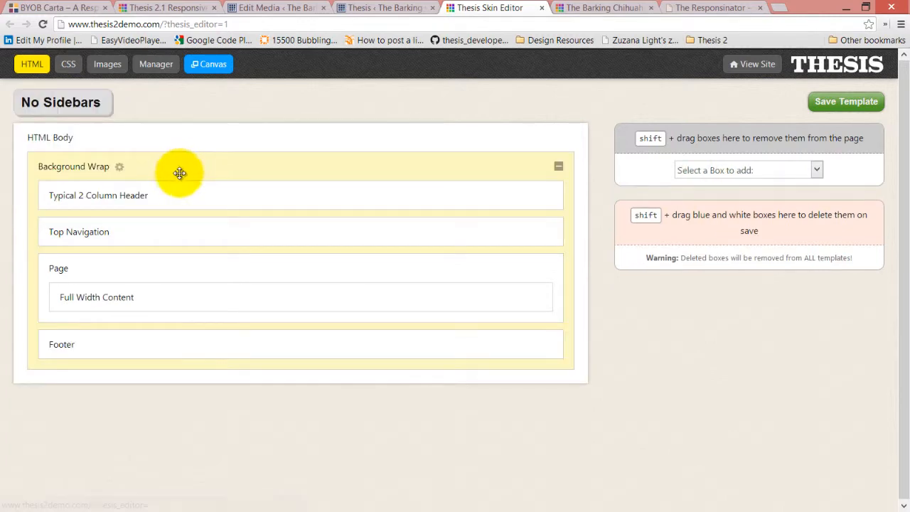
{"action": "left_click", "coordinate": [817, 170]}
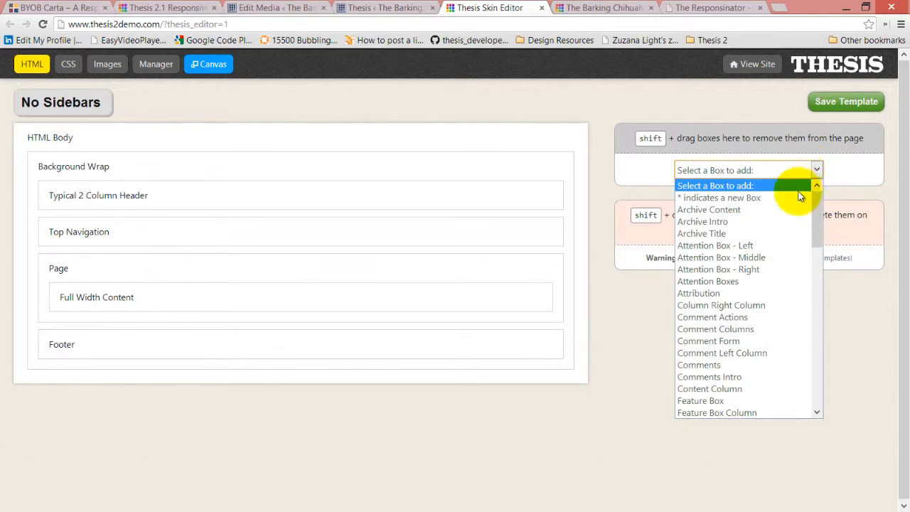
{"action": "left_click_drag", "start_coordinate": [817, 198], "coordinate": [815, 230]}
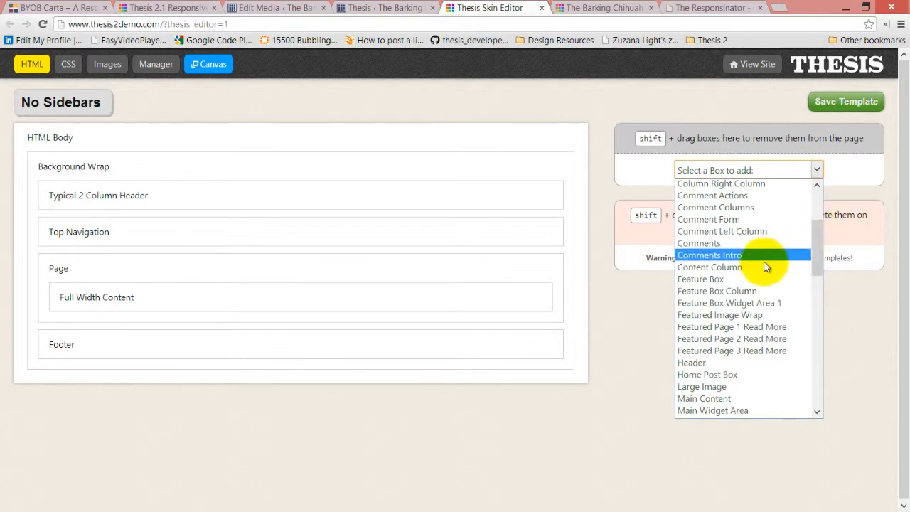
{"action": "scroll", "coordinate": [758, 293], "scroll_direction": "down", "scroll_amount": 7}
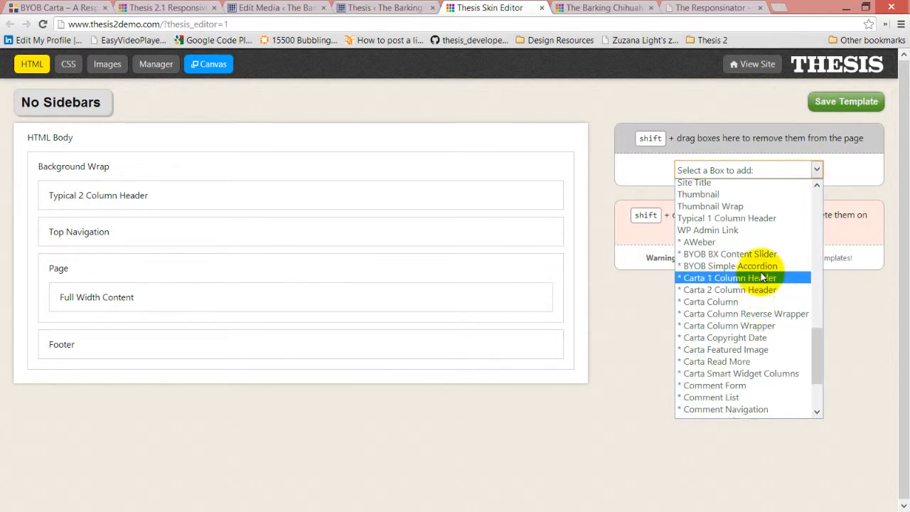
{"action": "left_click", "coordinate": [761, 277]}
{"action": "left_click", "coordinate": [752, 195]}
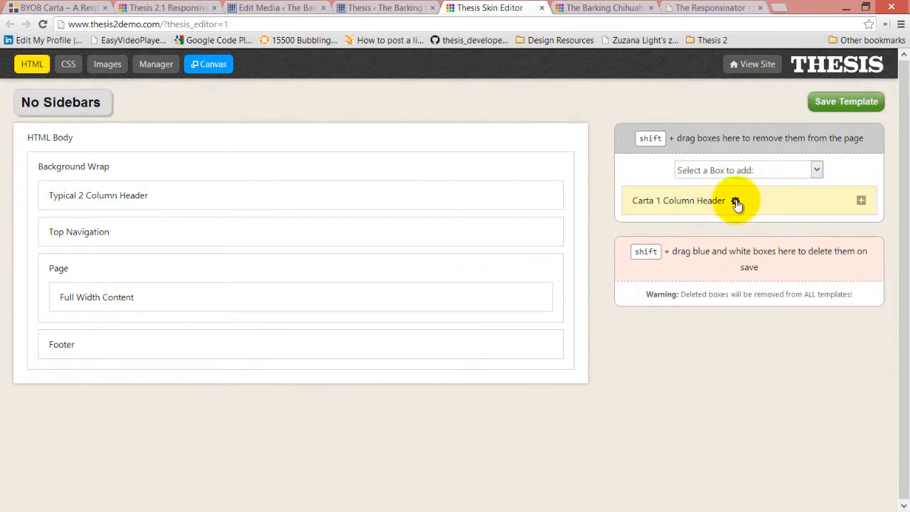
Rename the new Carta 1 Column Header box to Landing Page 1 Column Header in its settings.
{"action": "left_click", "coordinate": [736, 202]}
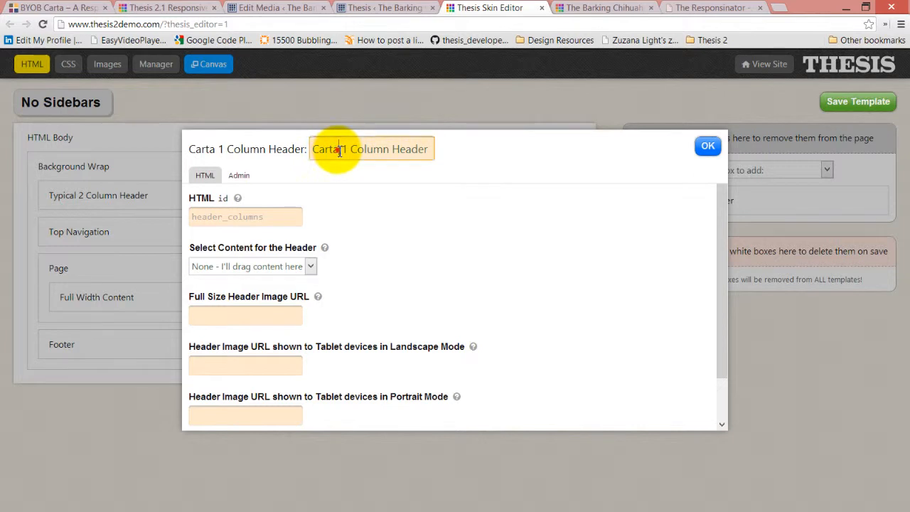
{"action": "left_click_drag", "start_coordinate": [339, 151], "coordinate": [231, 152]}
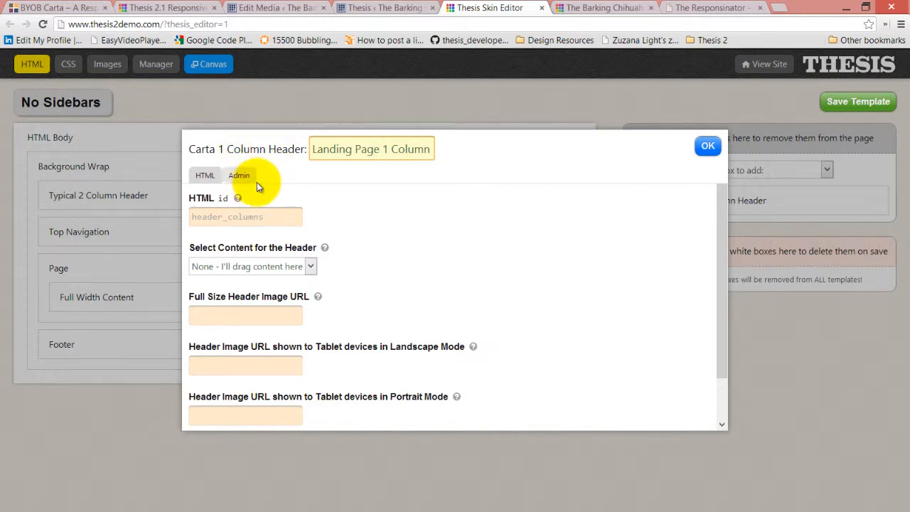
Open the barking-chihuahu-logo-1008 image's details from the WordPress Media Library and copy its file URL.
{"action": "left_click", "coordinate": [249, 316]}
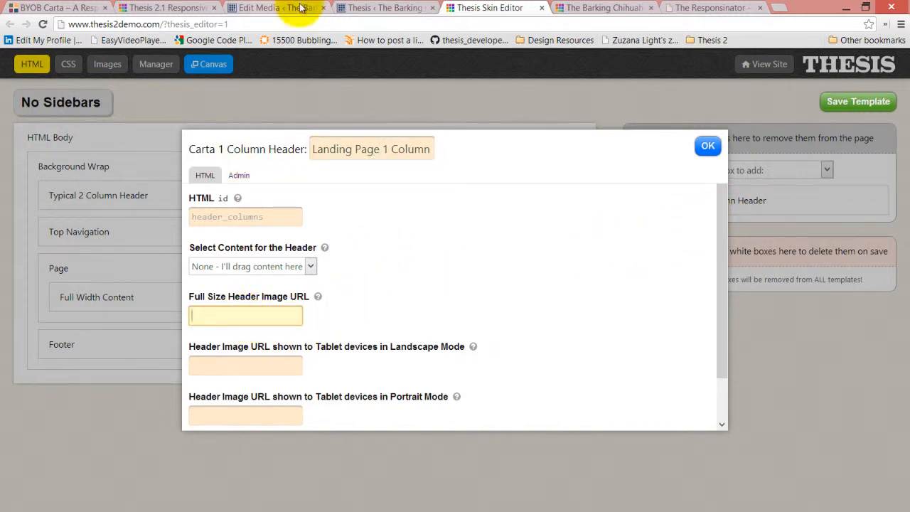
{"action": "left_click", "coordinate": [398, 7]}
{"action": "left_click", "coordinate": [276, 7]}
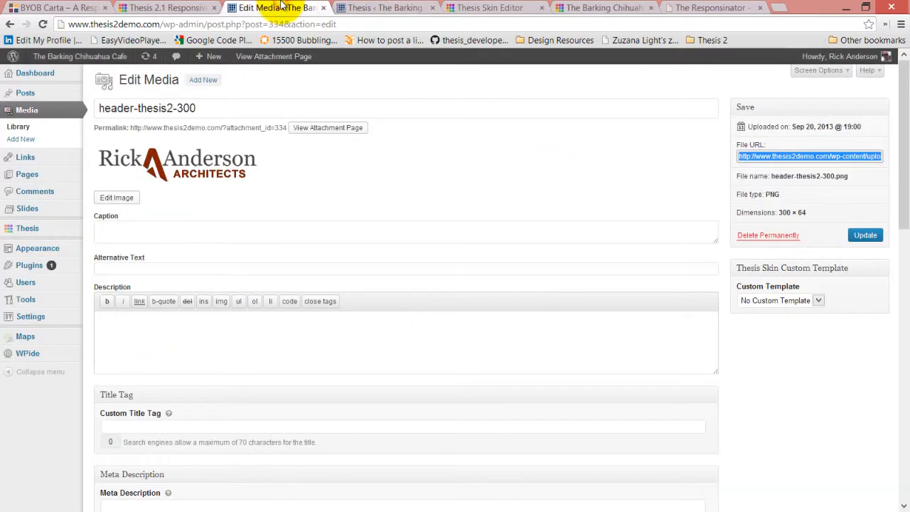
{"action": "left_click", "coordinate": [182, 8]}
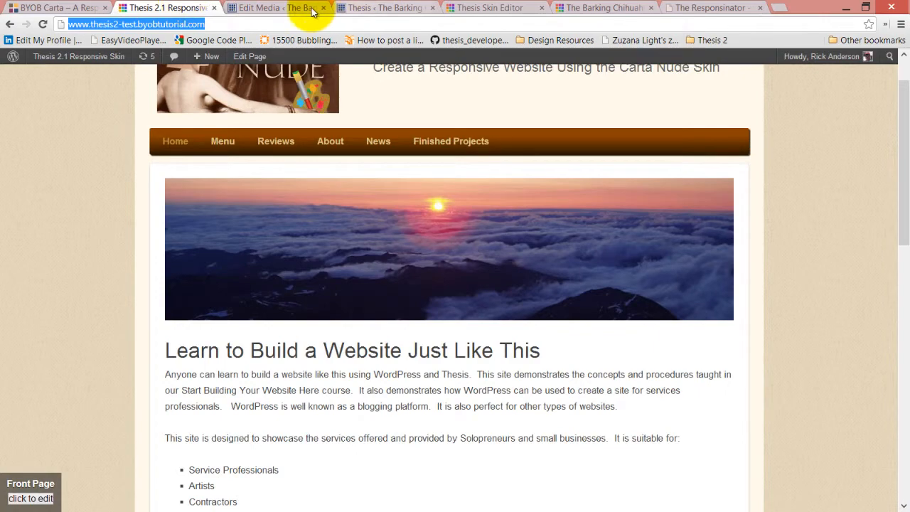
{"action": "left_click", "coordinate": [281, 7]}
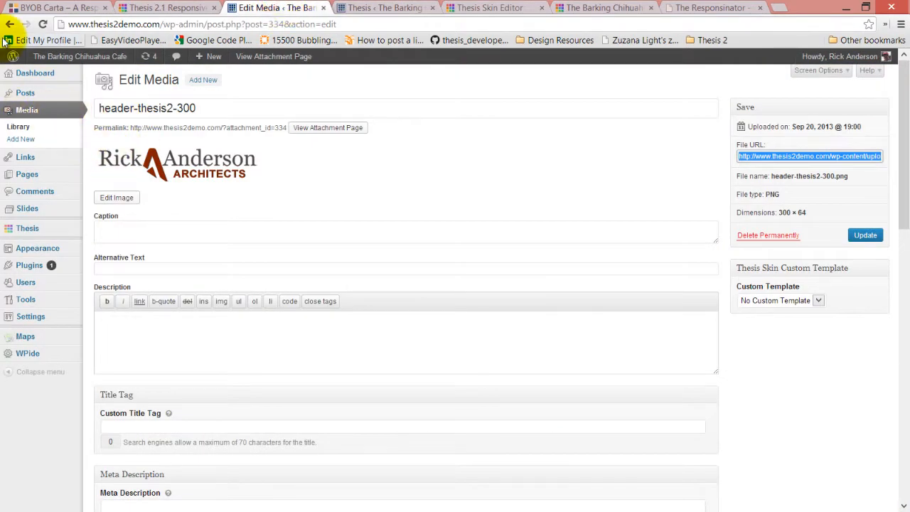
{"action": "left_click", "coordinate": [10, 24]}
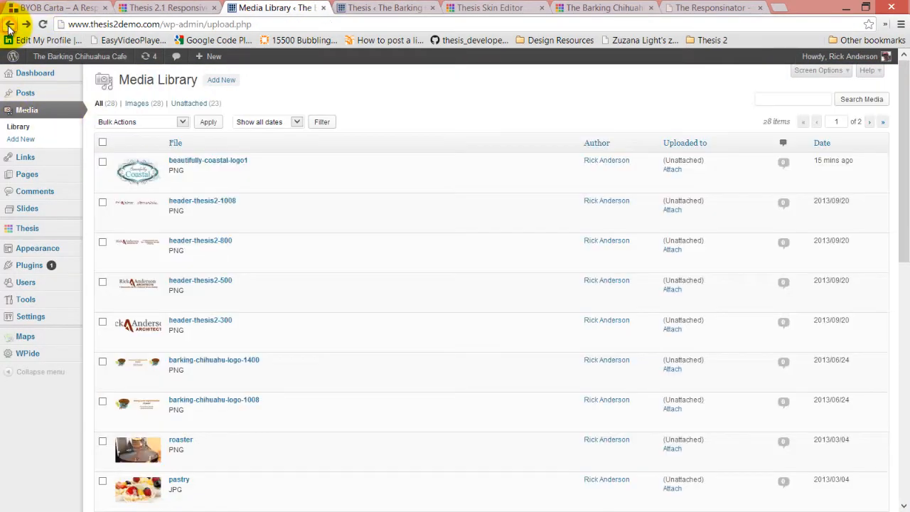
{"action": "scroll", "coordinate": [331, 268], "scroll_direction": "down", "scroll_amount": 2}
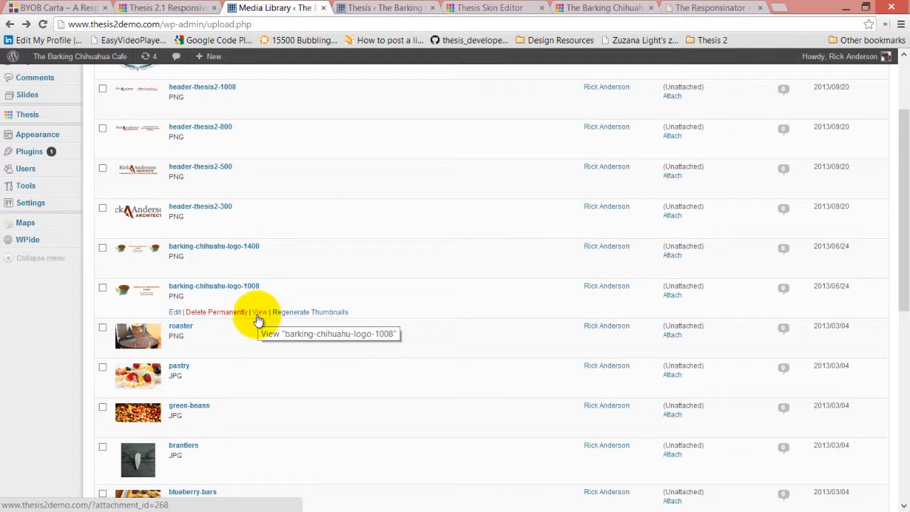
{"action": "scroll", "coordinate": [257, 320], "scroll_direction": "down", "scroll_amount": 4}
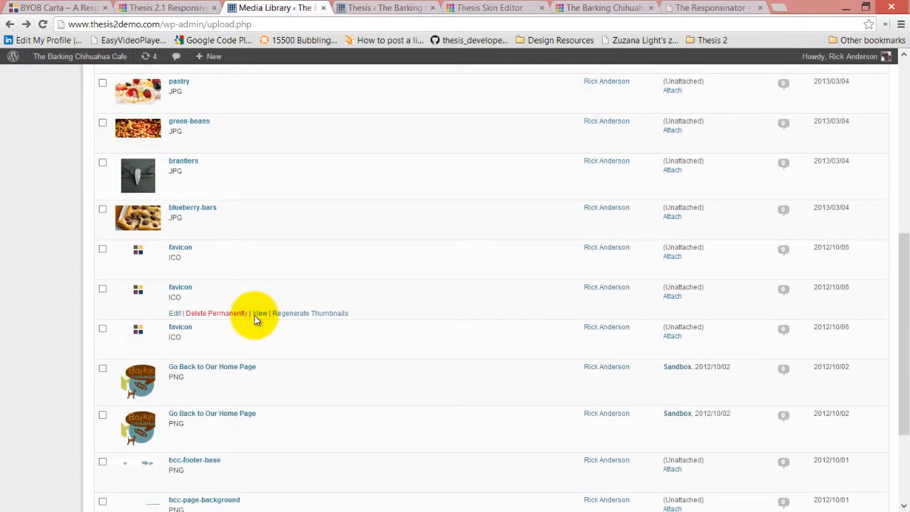
{"action": "scroll", "coordinate": [256, 320], "scroll_direction": "up", "scroll_amount": 3}
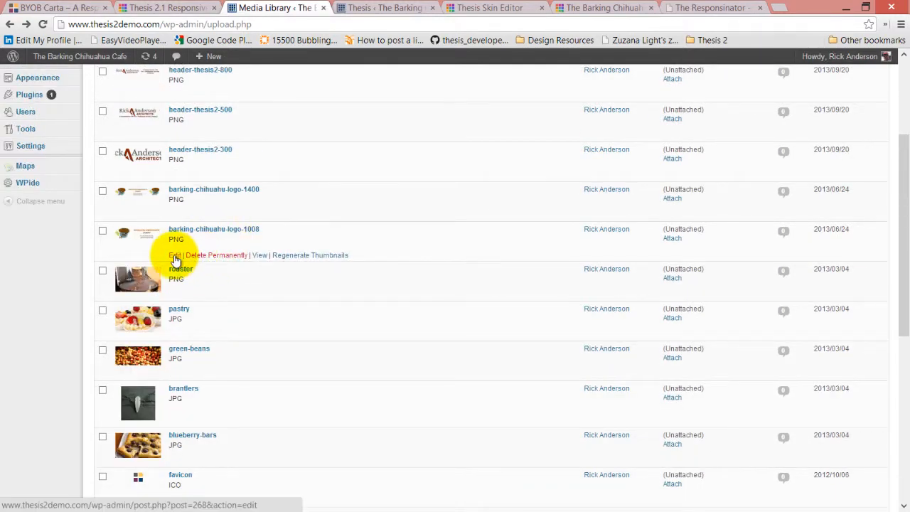
{"action": "left_click", "coordinate": [175, 256]}
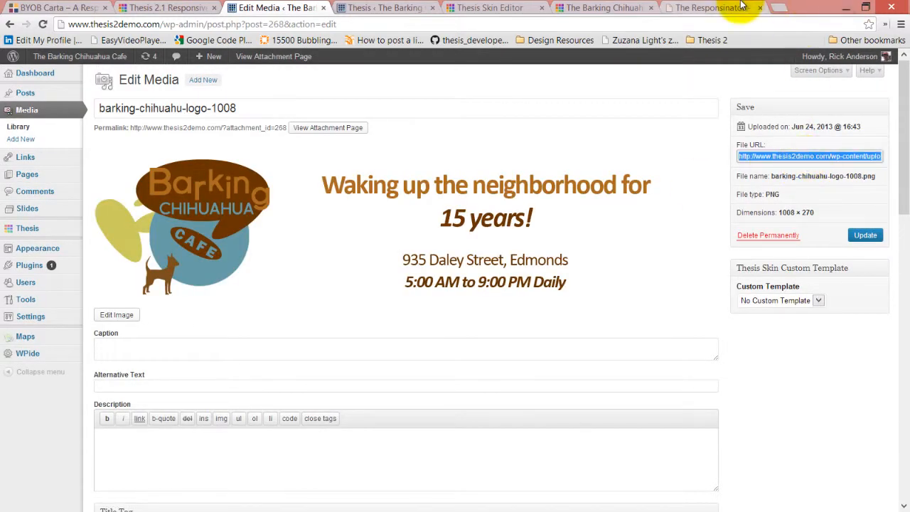
Paste the barking-chihuahu-logo-1008.png URL as the landing page header's Full Size Header Image URL, accept the settings and save the template.
{"action": "left_click", "coordinate": [587, 7]}
{"action": "left_click", "coordinate": [490, 7]}
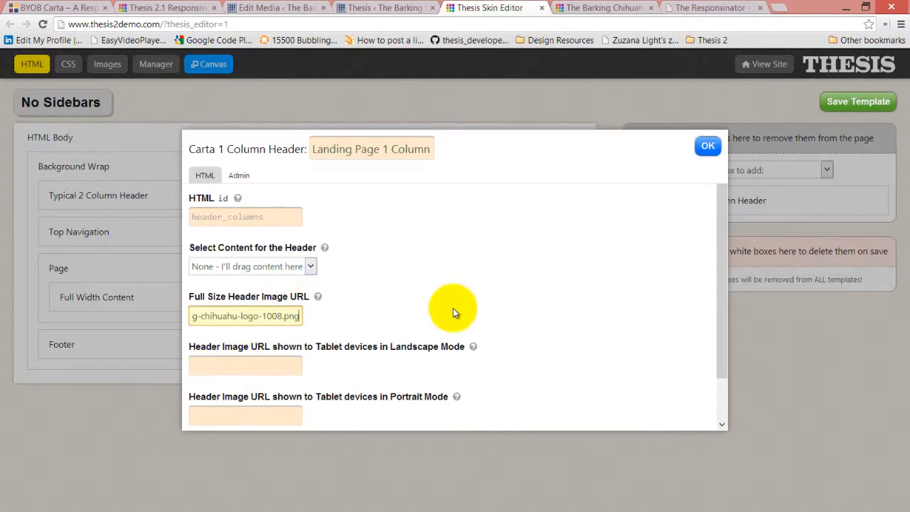
{"action": "left_click", "coordinate": [707, 146]}
{"action": "left_click", "coordinate": [852, 103]}
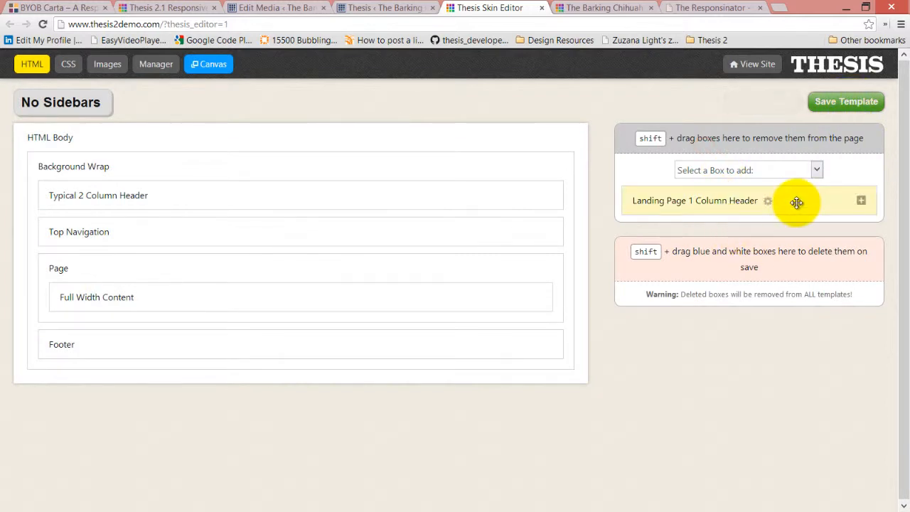
Replace the Typical 2 Column Header with the Landing Page 1 Column Header at the start of Background Wrap, and save the No Sidebars template.
{"action": "left_click_drag", "start_coordinate": [798, 202], "coordinate": [363, 169]}
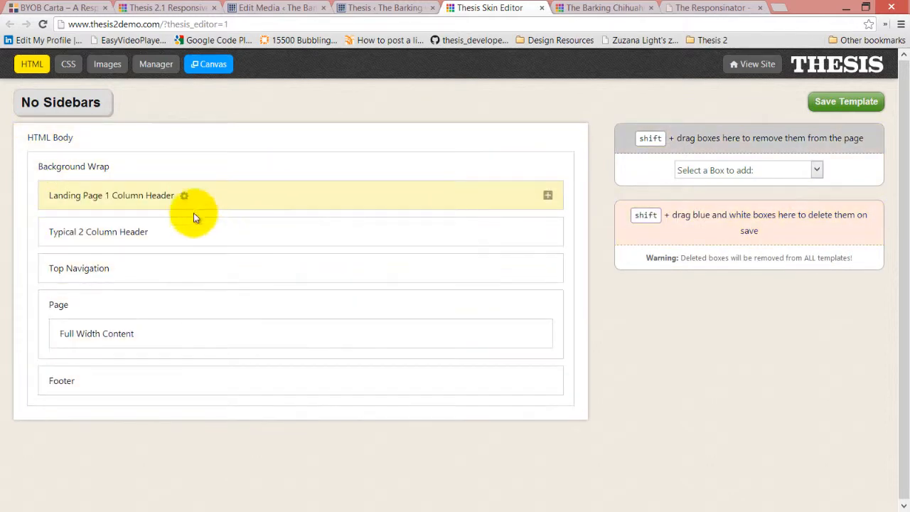
{"action": "left_click_drag", "start_coordinate": [192, 228], "coordinate": [774, 144]}
{"action": "left_click", "coordinate": [851, 103]}
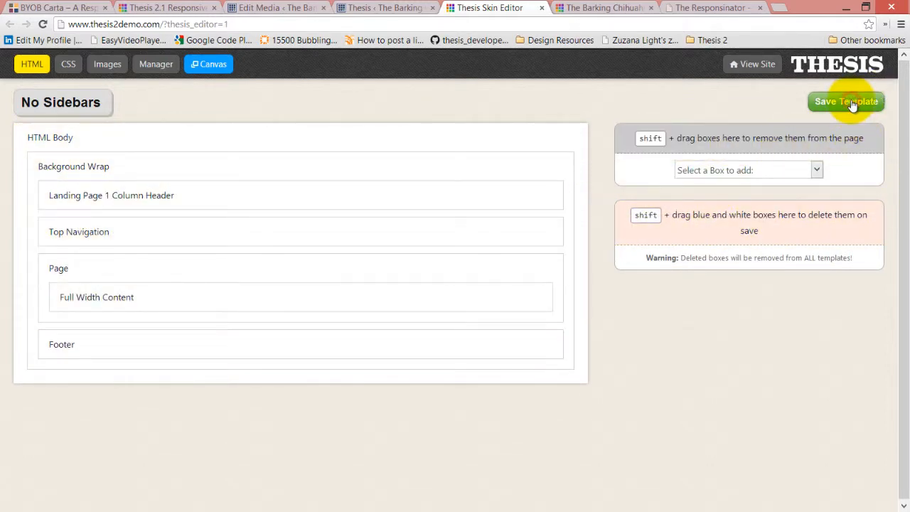
Go to the live site's About page, reload it, and open it for editing in WordPress.
{"action": "left_click", "coordinate": [579, 9]}
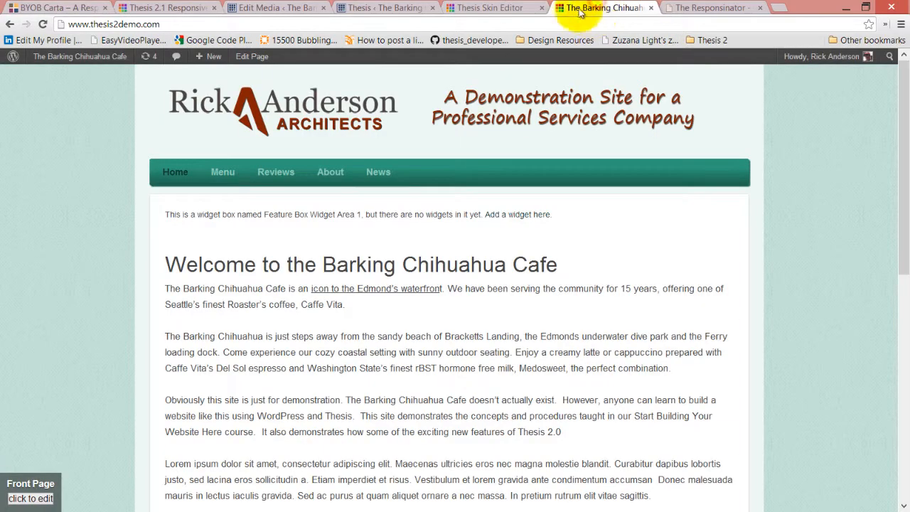
{"action": "left_click", "coordinate": [331, 173]}
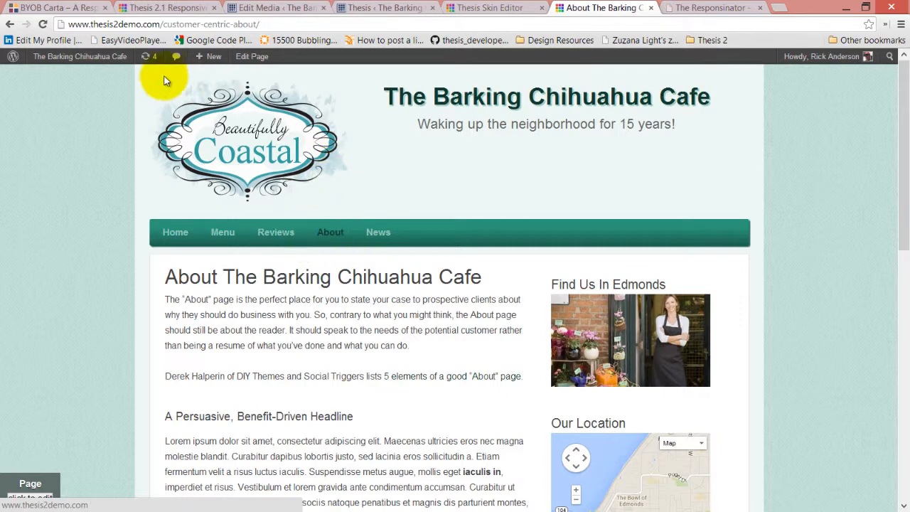
{"action": "left_click", "coordinate": [42, 24]}
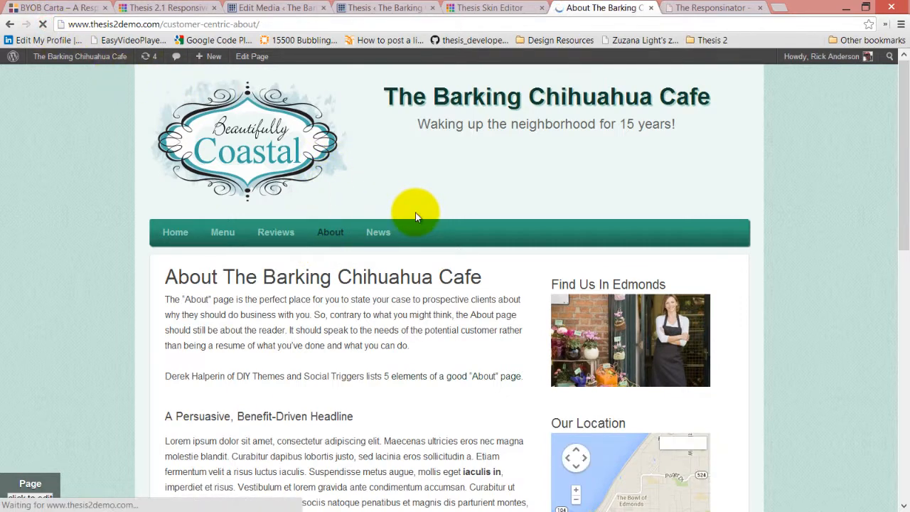
{"action": "left_click", "coordinate": [250, 63]}
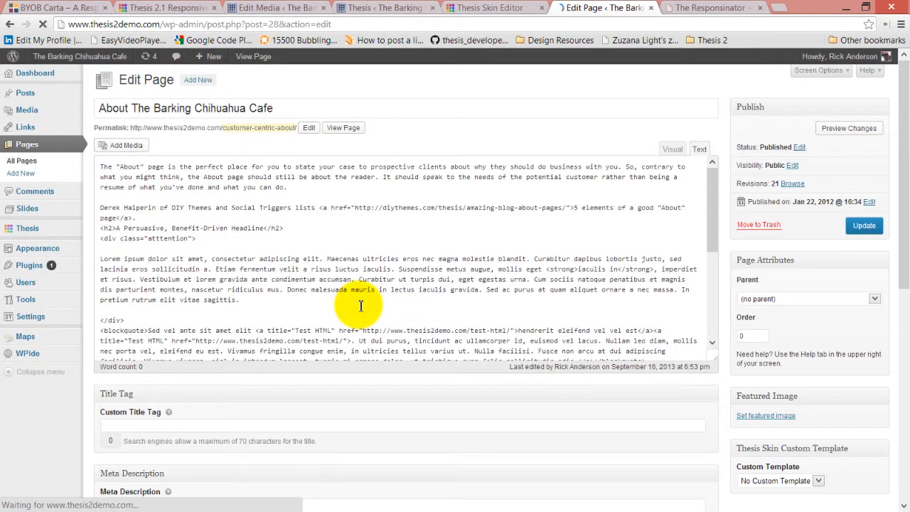
Assign the No Sidebars custom template to the About page, update it, and view the live page.
{"action": "scroll", "coordinate": [744, 347], "scroll_direction": "down", "scroll_amount": 3}
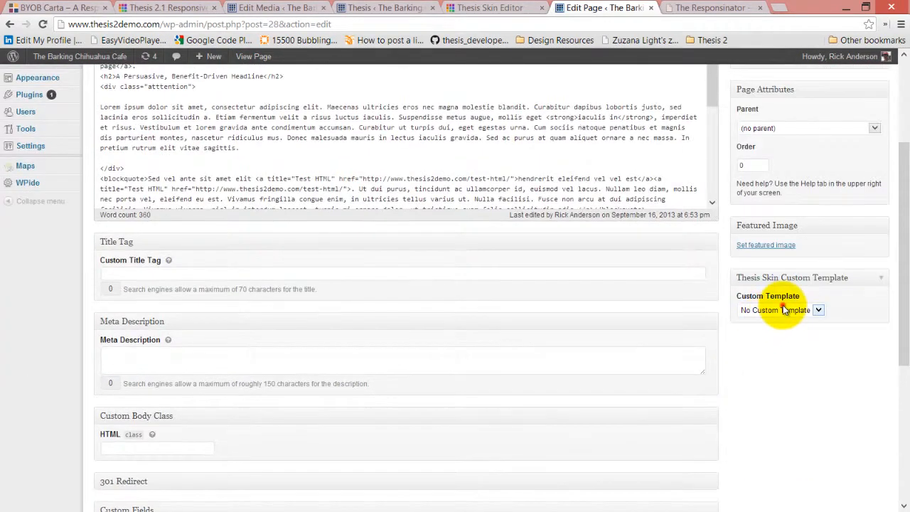
{"action": "left_click", "coordinate": [782, 310]}
{"action": "scroll", "coordinate": [704, 396], "scroll_direction": "up", "scroll_amount": 3}
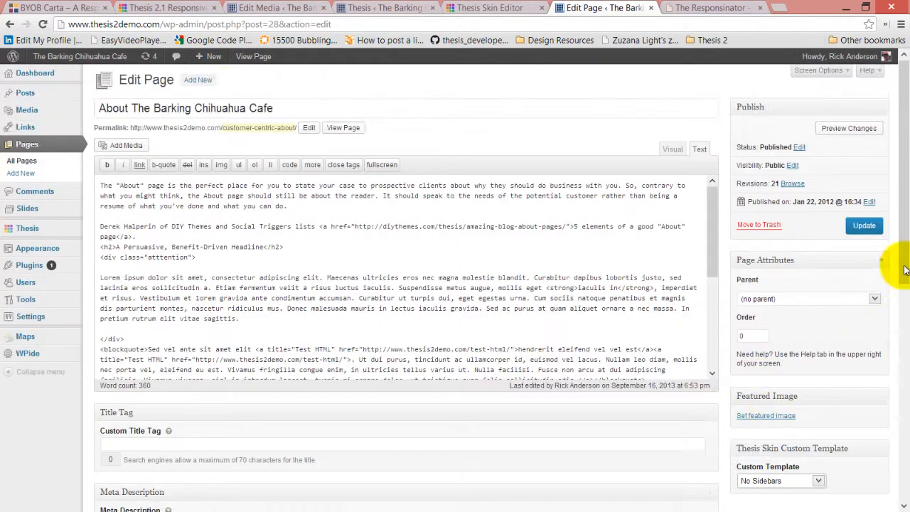
{"action": "left_click", "coordinate": [865, 225]}
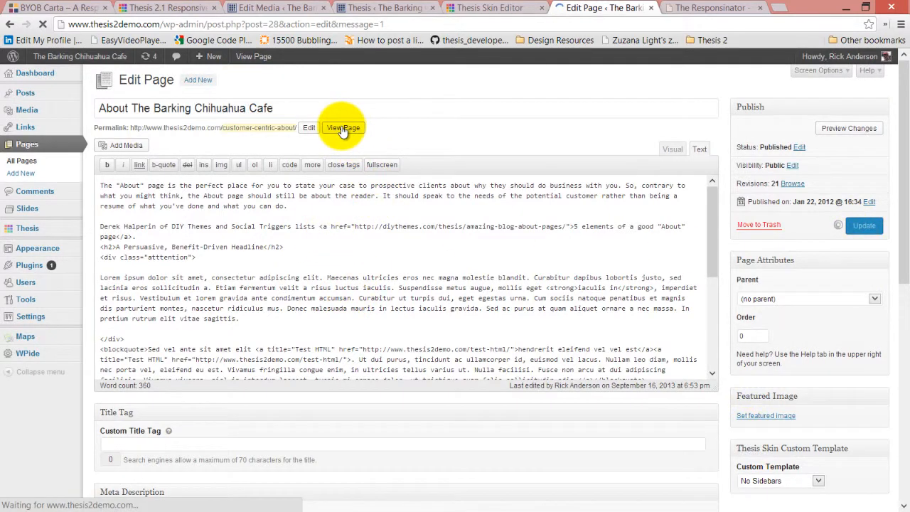
{"action": "left_click", "coordinate": [347, 159]}
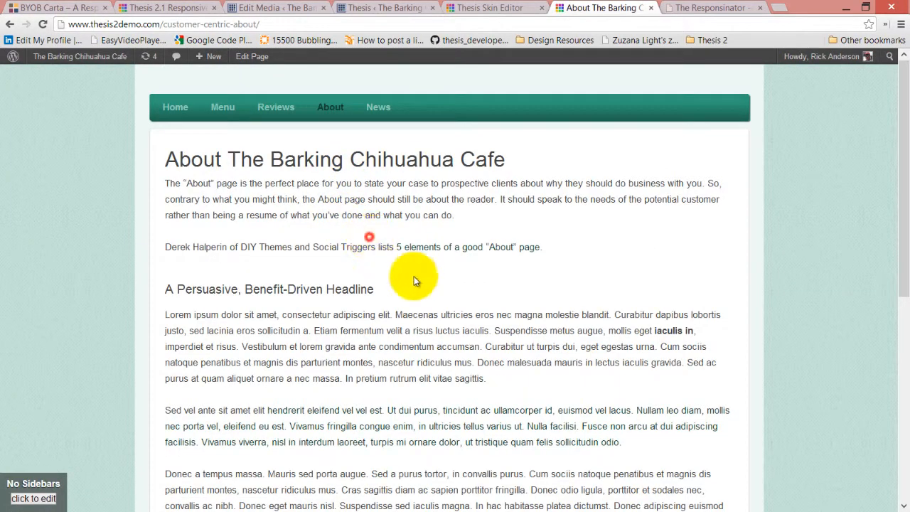
{"action": "scroll", "coordinate": [440, 268], "scroll_direction": "down", "scroll_amount": 5}
{"action": "scroll", "coordinate": [440, 265], "scroll_direction": "up", "scroll_amount": 5}
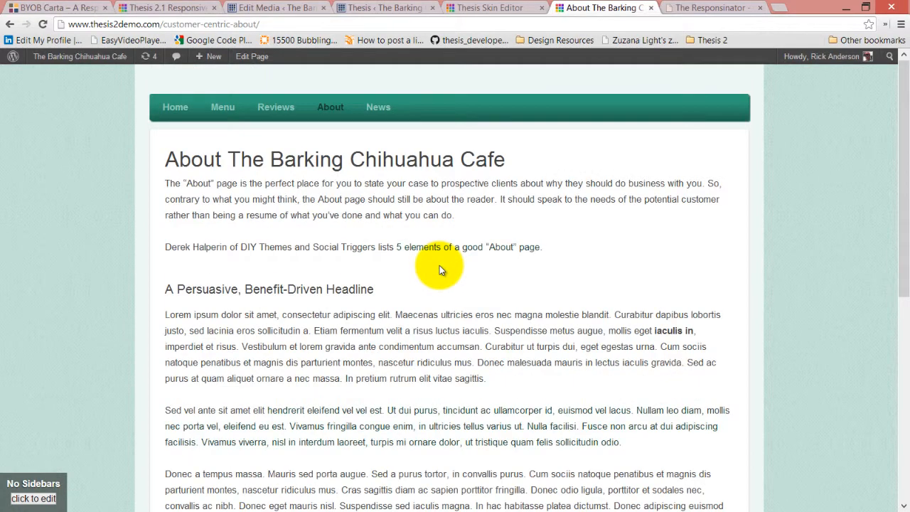
In the Skin Editor, set the Landing Page 1 Column Header's content to Header image, accept the settings and save the No Sidebars template.
{"action": "left_click", "coordinate": [474, 6]}
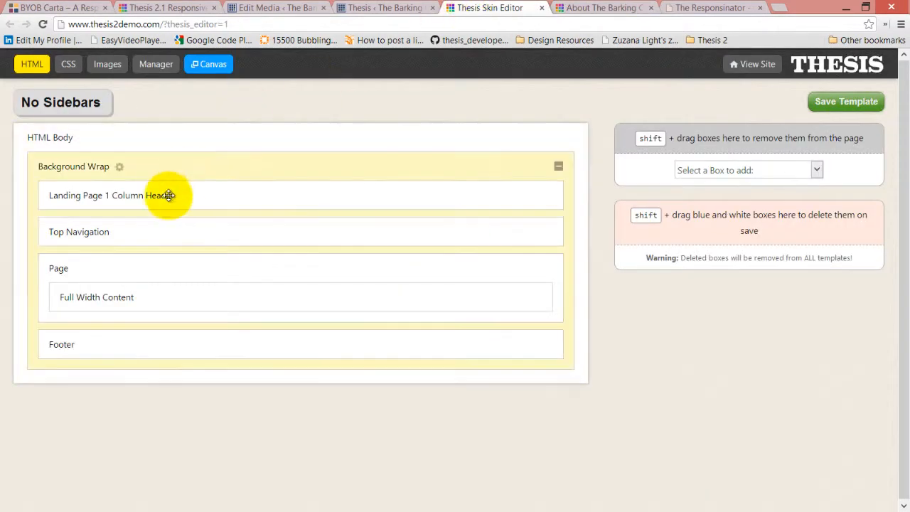
{"action": "mouse_move", "coordinate": [190, 206]}
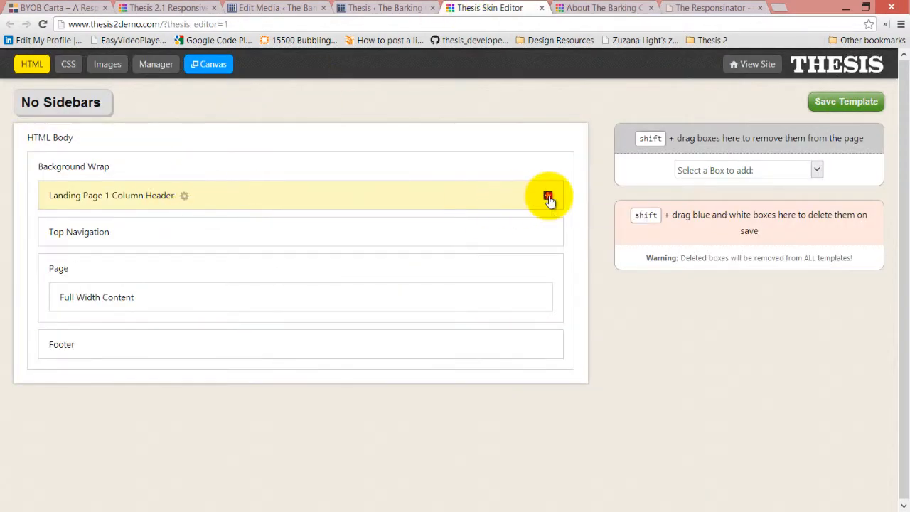
{"action": "left_click", "coordinate": [183, 195]}
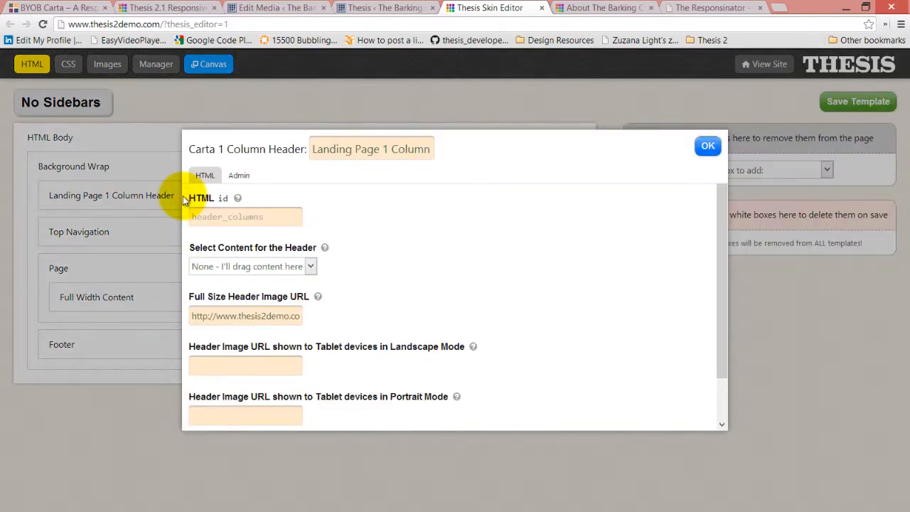
{"action": "left_click", "coordinate": [310, 266]}
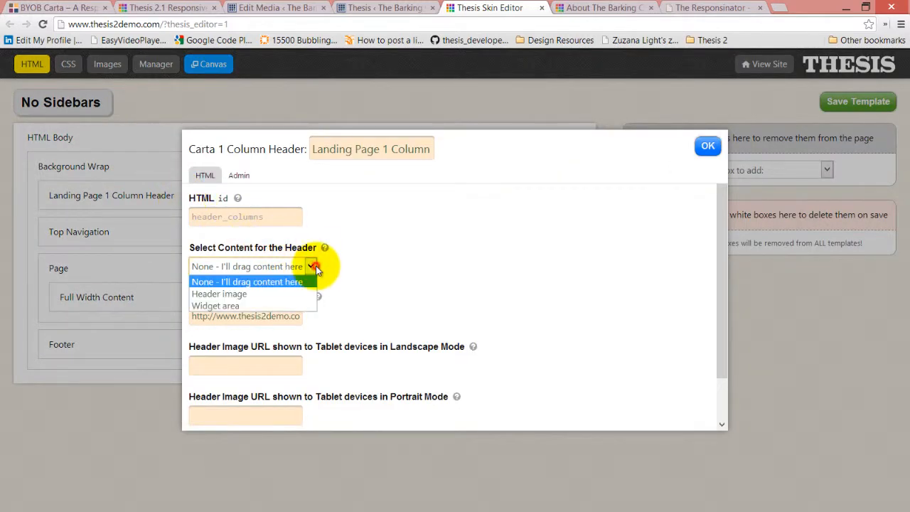
{"action": "left_click", "coordinate": [249, 293]}
{"action": "left_click", "coordinate": [460, 268]}
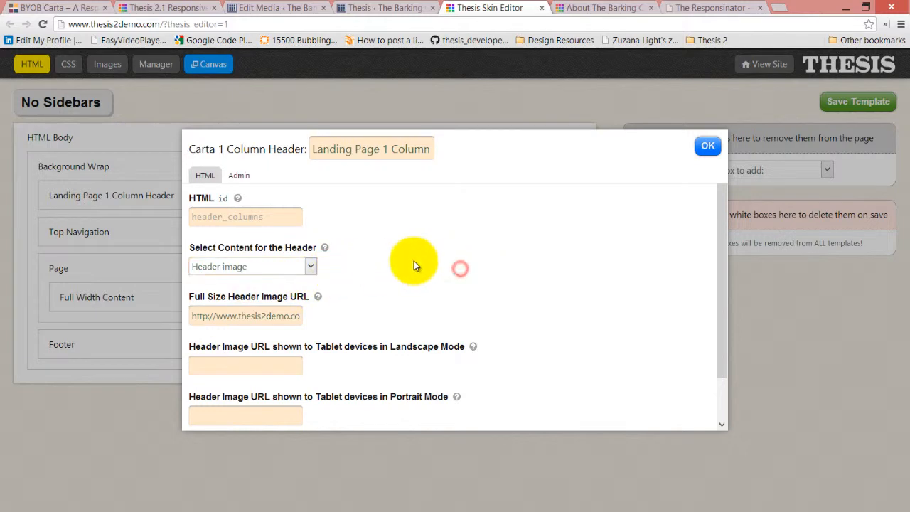
{"action": "left_click", "coordinate": [709, 145]}
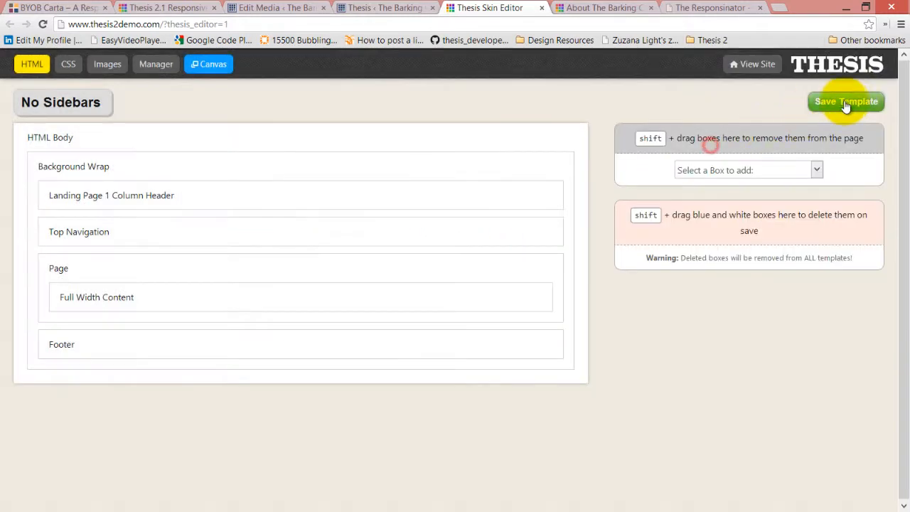
{"action": "left_click", "coordinate": [848, 104]}
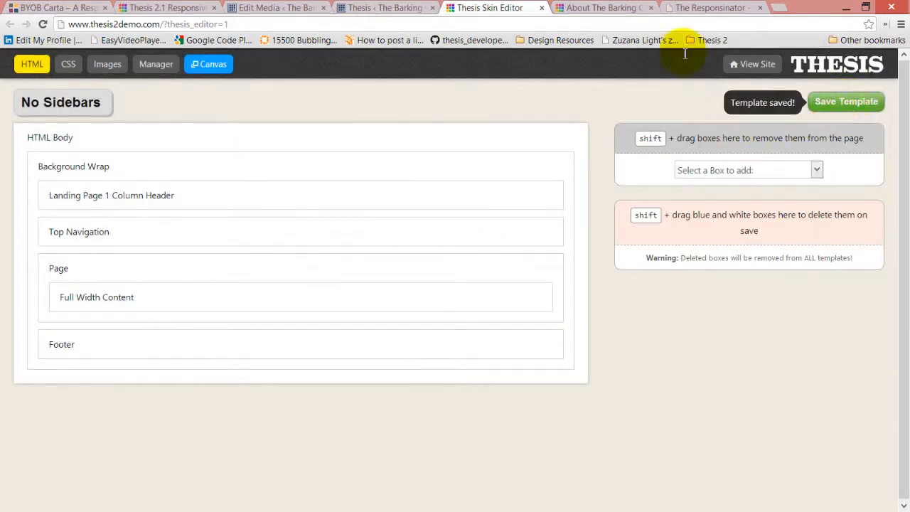
Reload the live About page to check its header image, and return to the Home page to compare its header.
{"action": "left_click", "coordinate": [604, 8]}
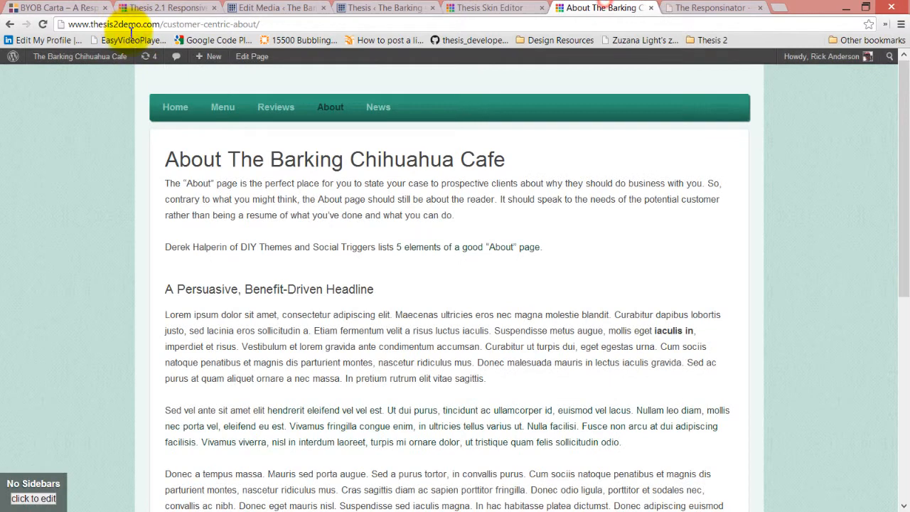
{"action": "left_click", "coordinate": [42, 25]}
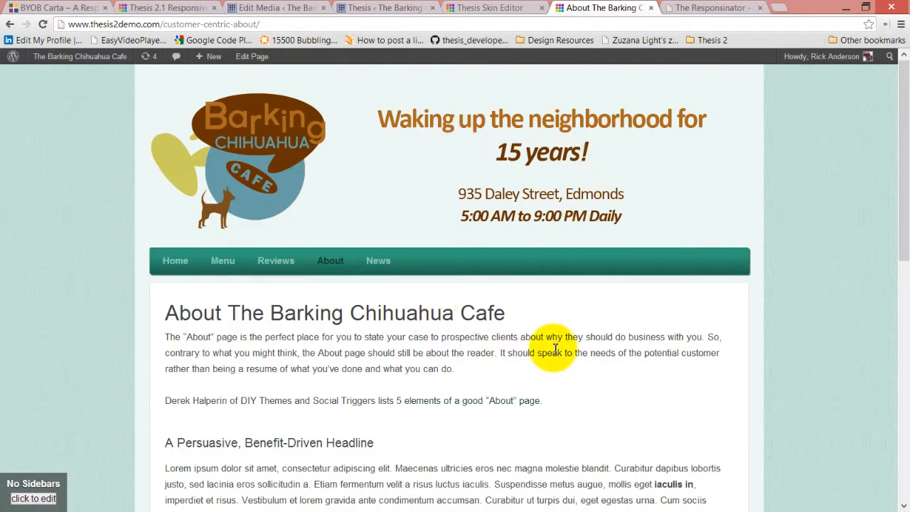
{"action": "scroll", "coordinate": [543, 368], "scroll_direction": "down", "scroll_amount": 1}
{"action": "scroll", "coordinate": [539, 380], "scroll_direction": "down", "scroll_amount": 6}
{"action": "scroll", "coordinate": [539, 381], "scroll_direction": "up", "scroll_amount": 7}
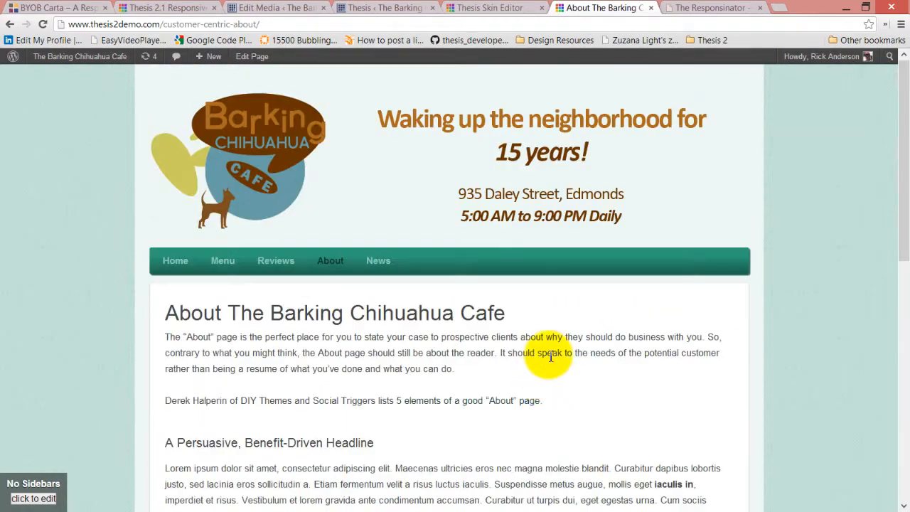
{"action": "left_click", "coordinate": [199, 268]}
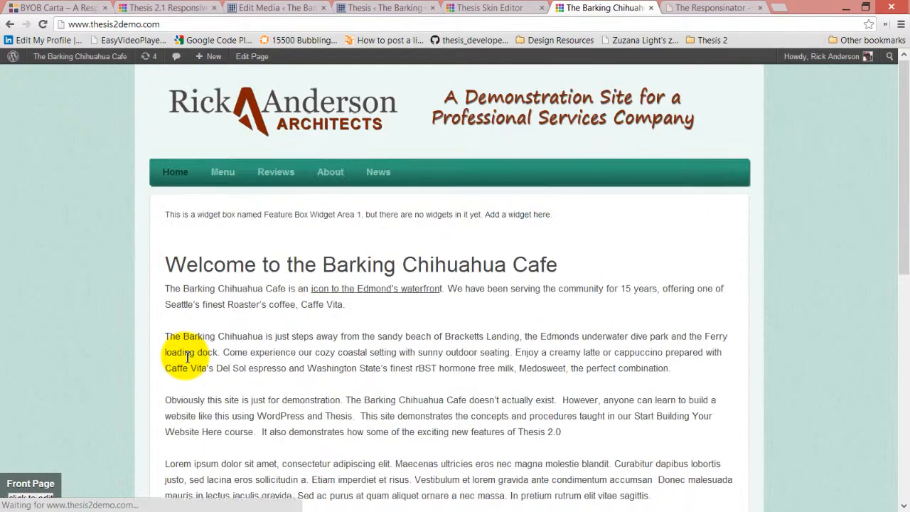
Check the header on the live Menu page, and open the Front Page template for editing in the Thesis Skin Editor.
{"action": "left_click", "coordinate": [224, 172]}
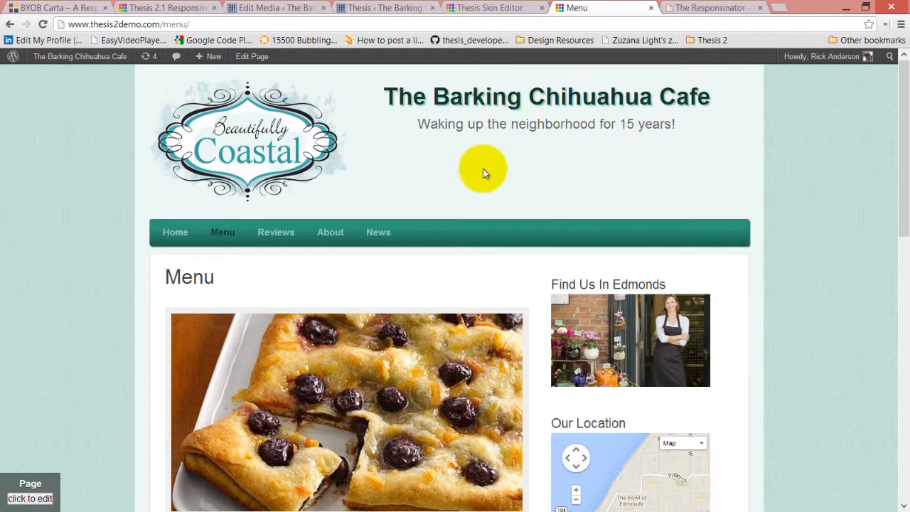
{"action": "left_click", "coordinate": [516, 7]}
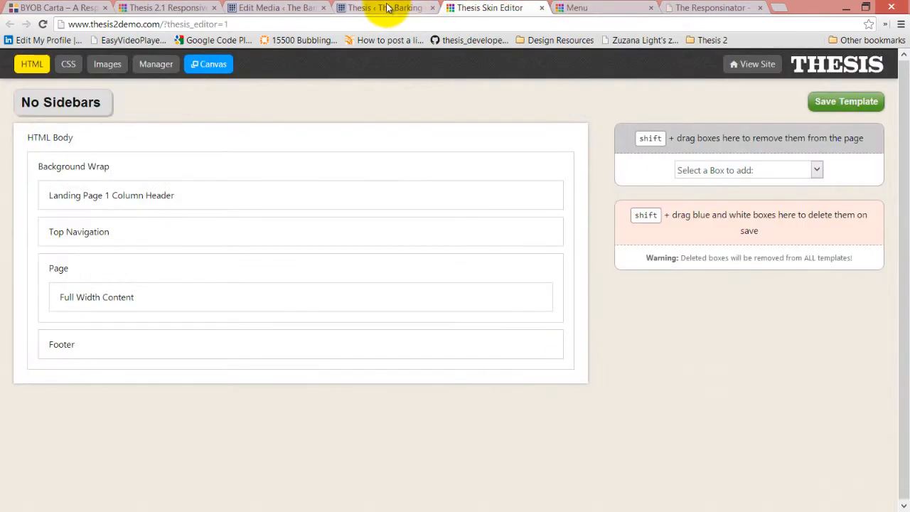
{"action": "left_click", "coordinate": [387, 7]}
{"action": "left_click", "coordinate": [482, 7]}
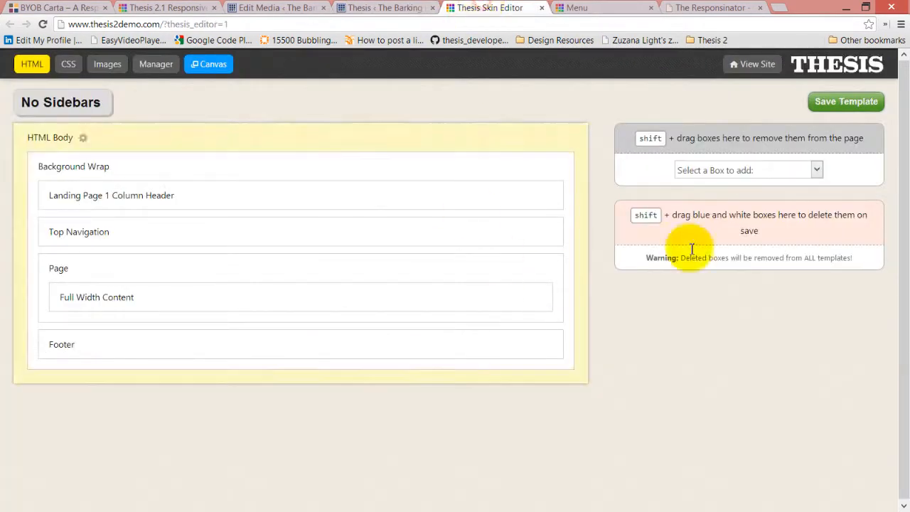
{"action": "left_click", "coordinate": [83, 103]}
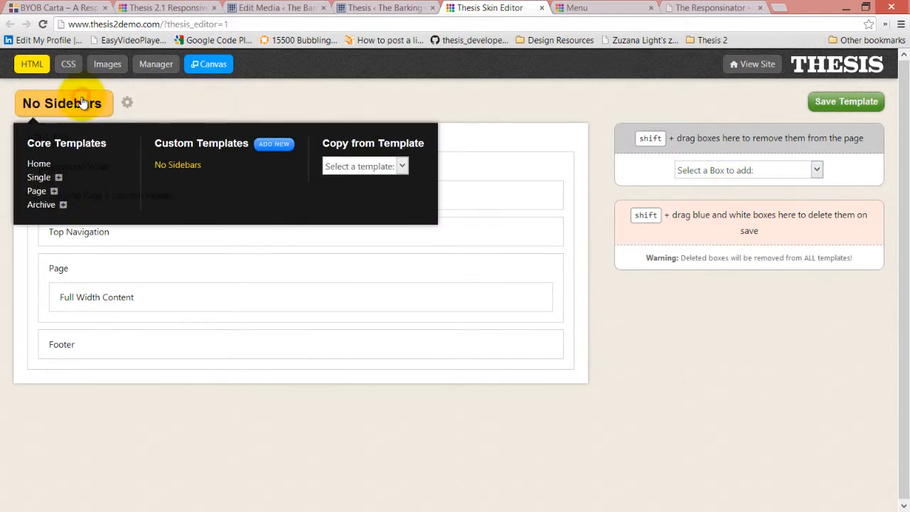
{"action": "left_click", "coordinate": [55, 191]}
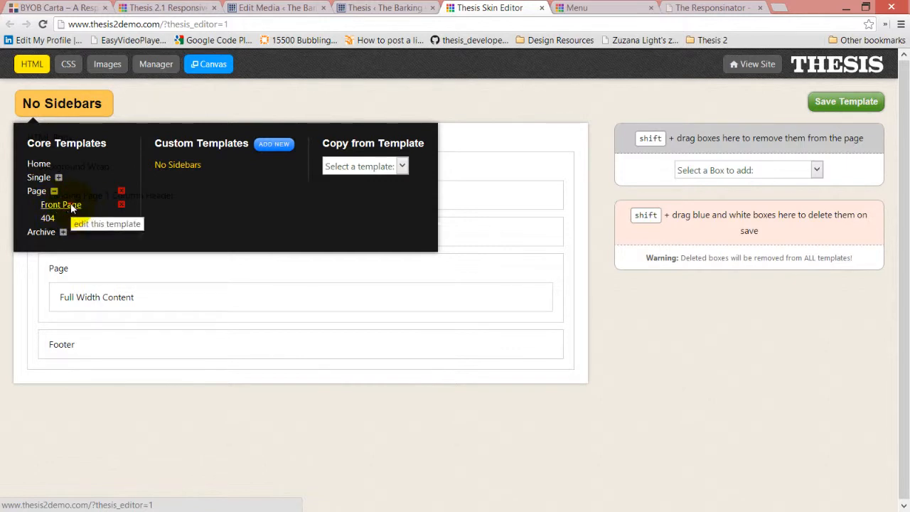
{"action": "left_click", "coordinate": [69, 210]}
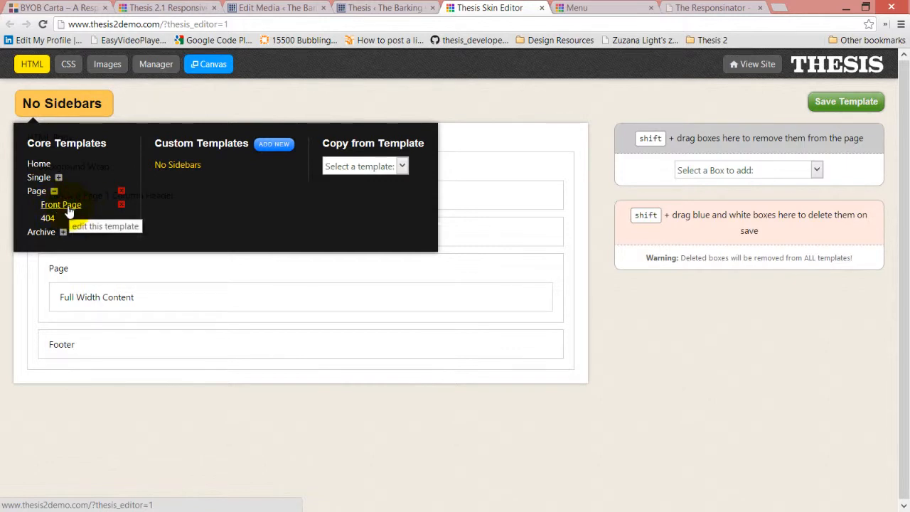